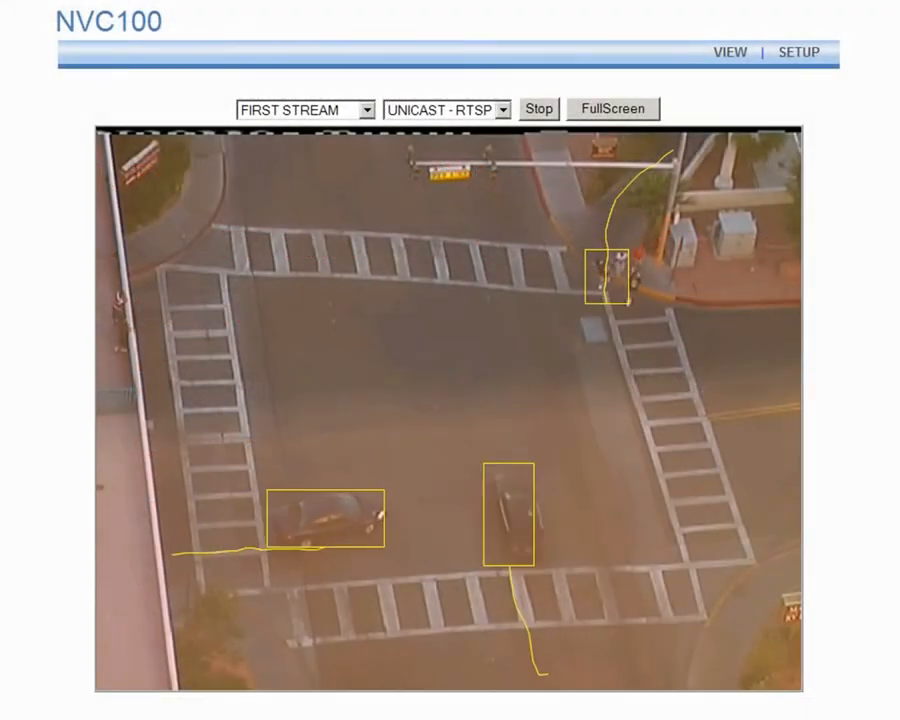
# Sign in to the NVC100 setup pages with the default administrator user name and password.
pyautogui.click(799, 55)
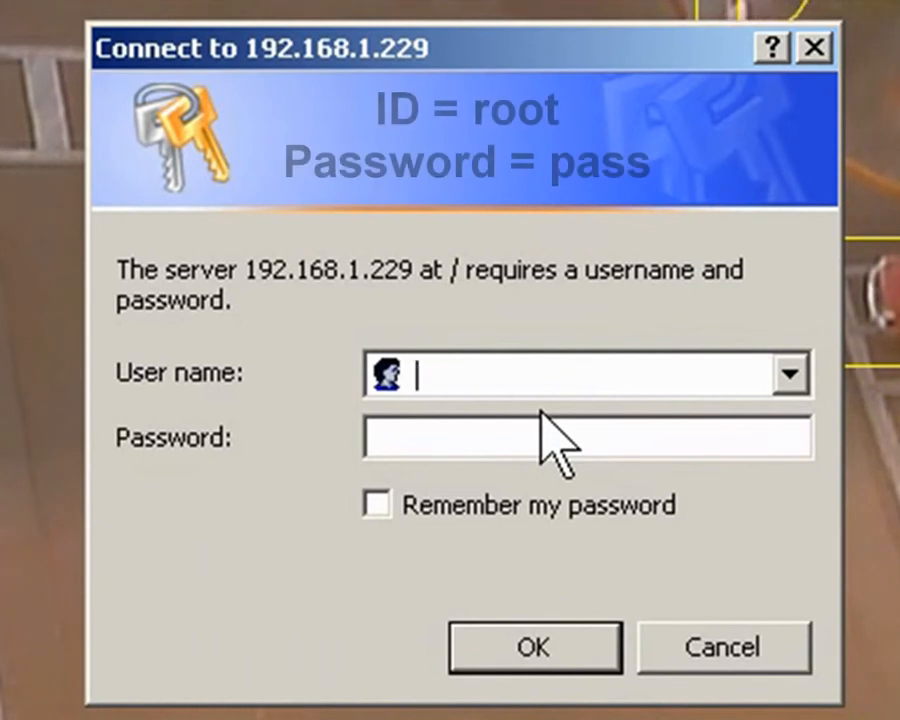
pyautogui.write('root')
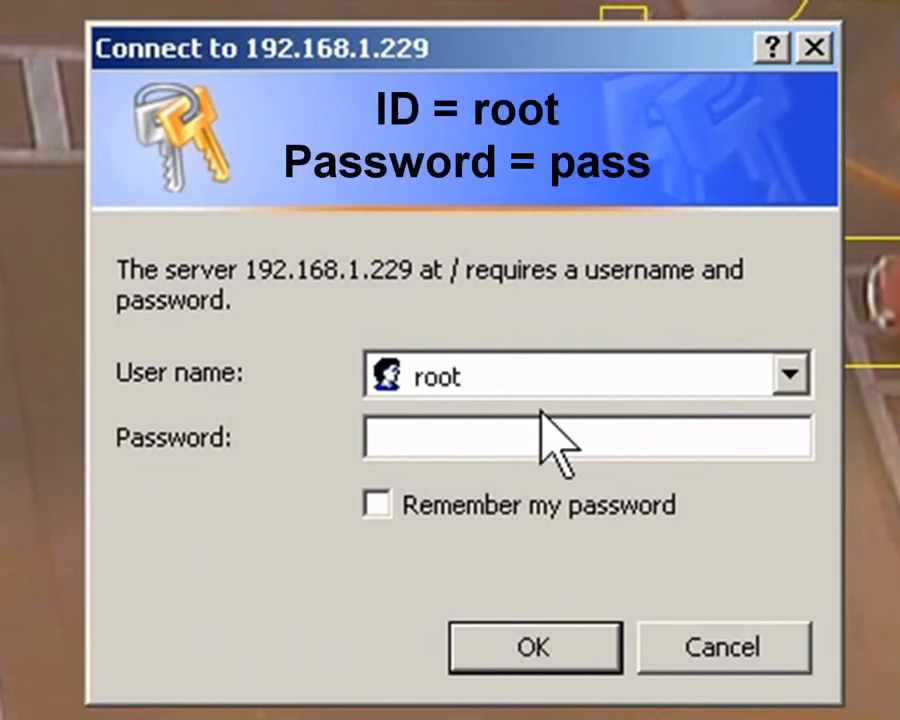
pyautogui.click(512, 640)
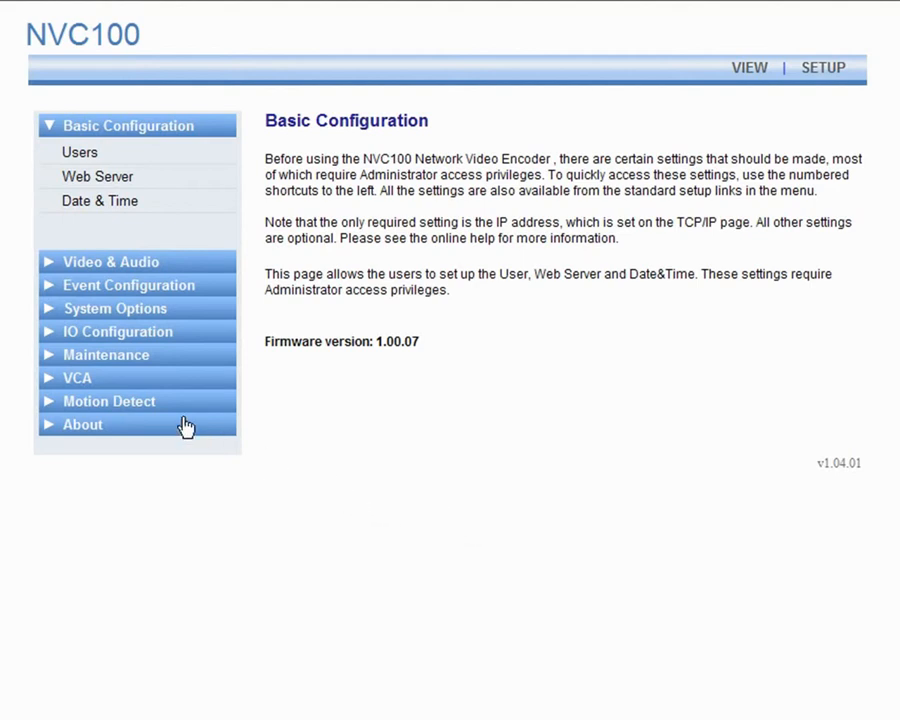
# Go to VCA > Zones and Rules in the setup menu.
pyautogui.click(86, 381)
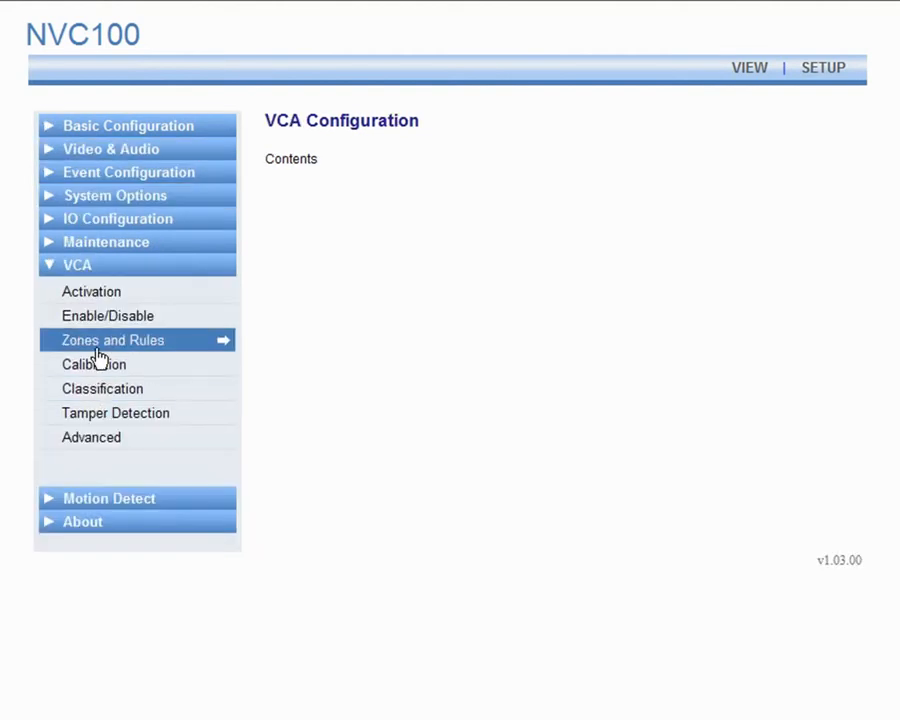
pyautogui.click(96, 344)
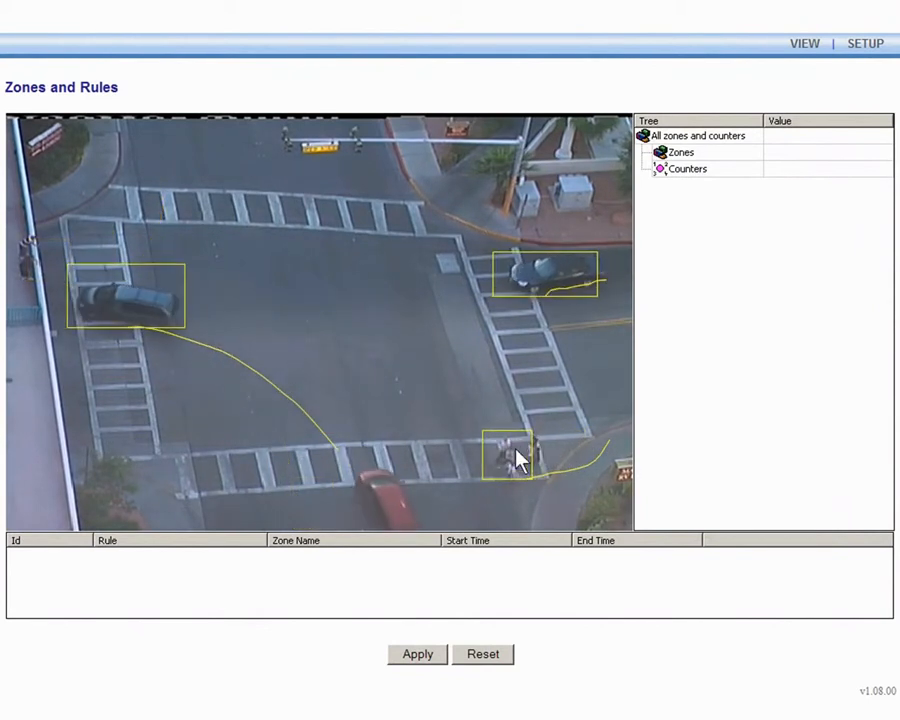
# Add detection Zone 0 on the intersection video and shift it up and to the right.
pyautogui.doubleClick(420, 315)
pyautogui.moveTo(420, 315); pyautogui.dragTo(381, 301)
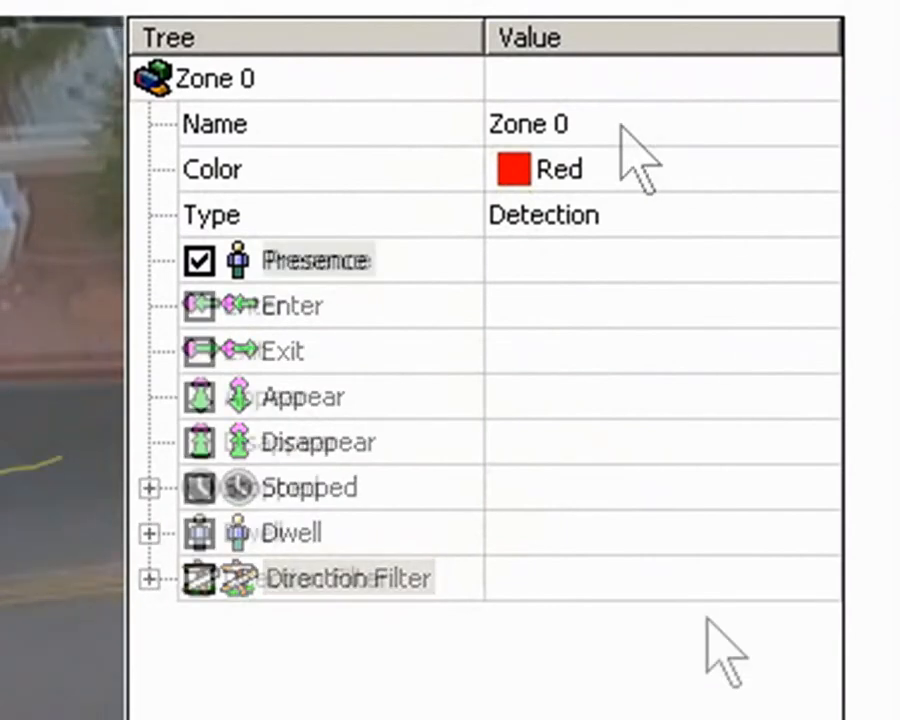
# Select the Presence rule under Zone 0 in the zone tree.
pyautogui.click(277, 252)
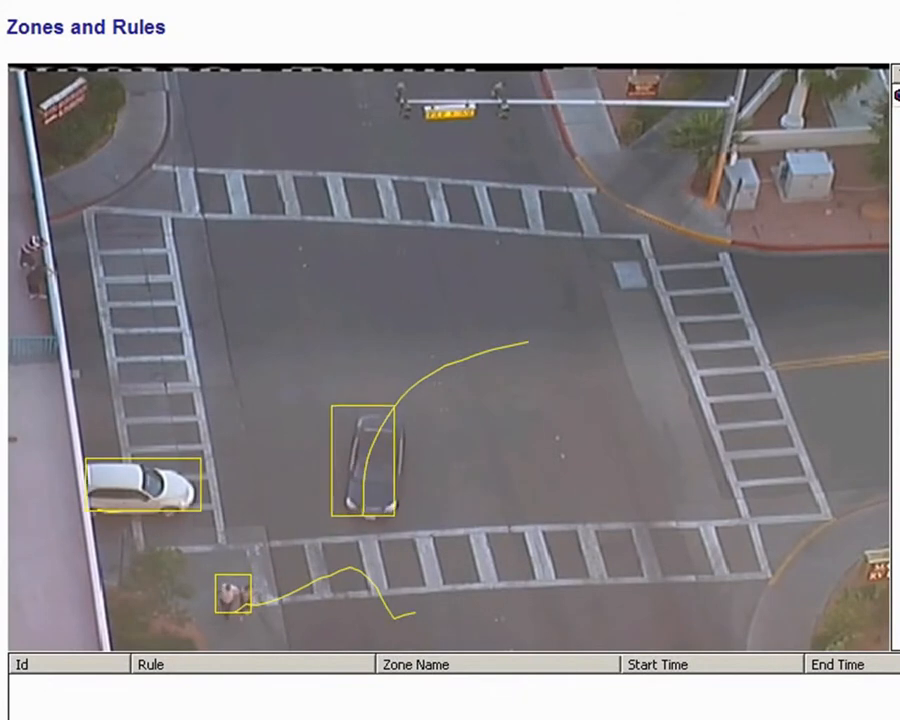
pyautogui.rightClick(542, 344)
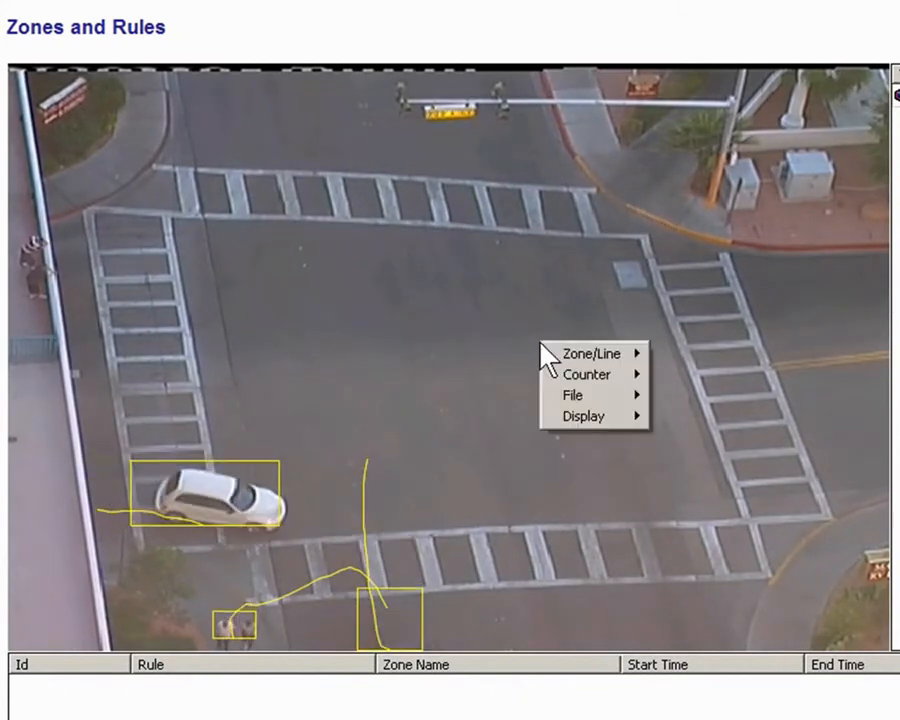
pyautogui.moveTo(577, 413)
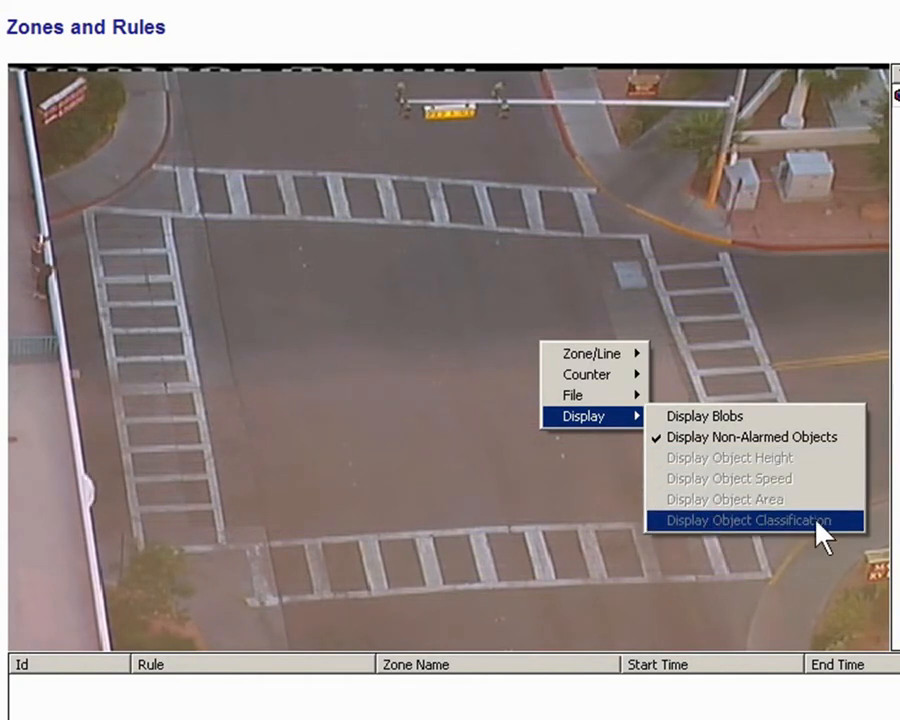
pyautogui.press('Escape')
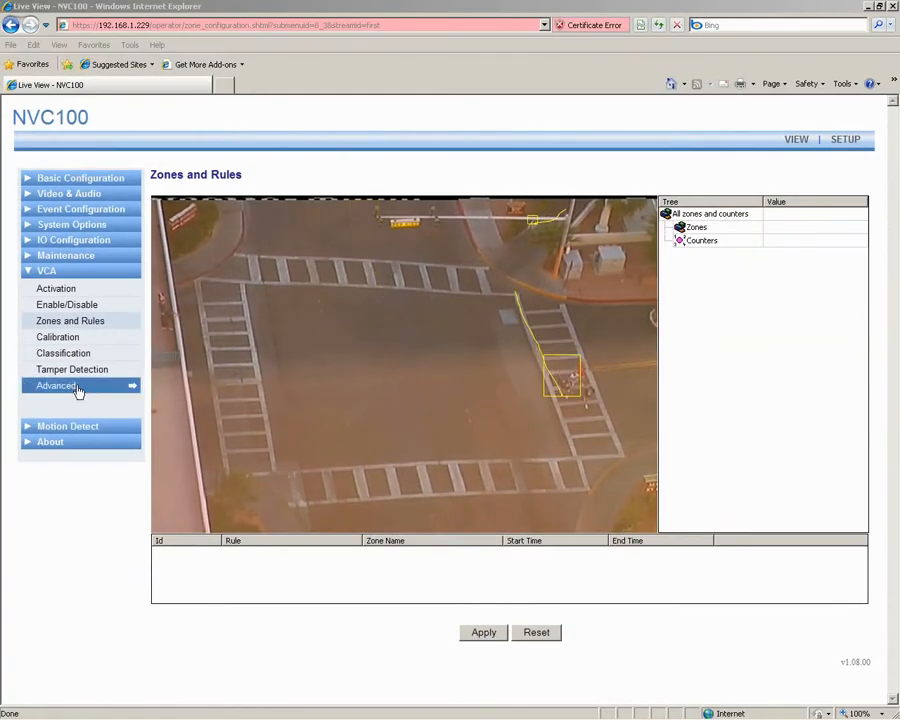
# Tick Blob under Metadata Format in VCA Advanced Settings and apply the change.
pyautogui.click(75, 388)
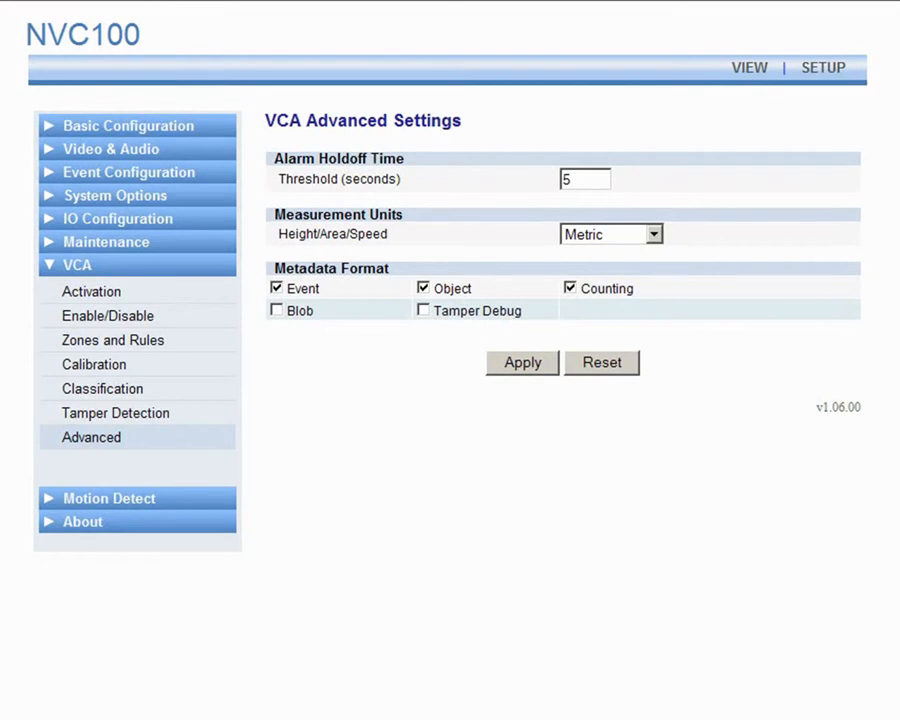
pyautogui.click(279, 312)
pyautogui.click(515, 365)
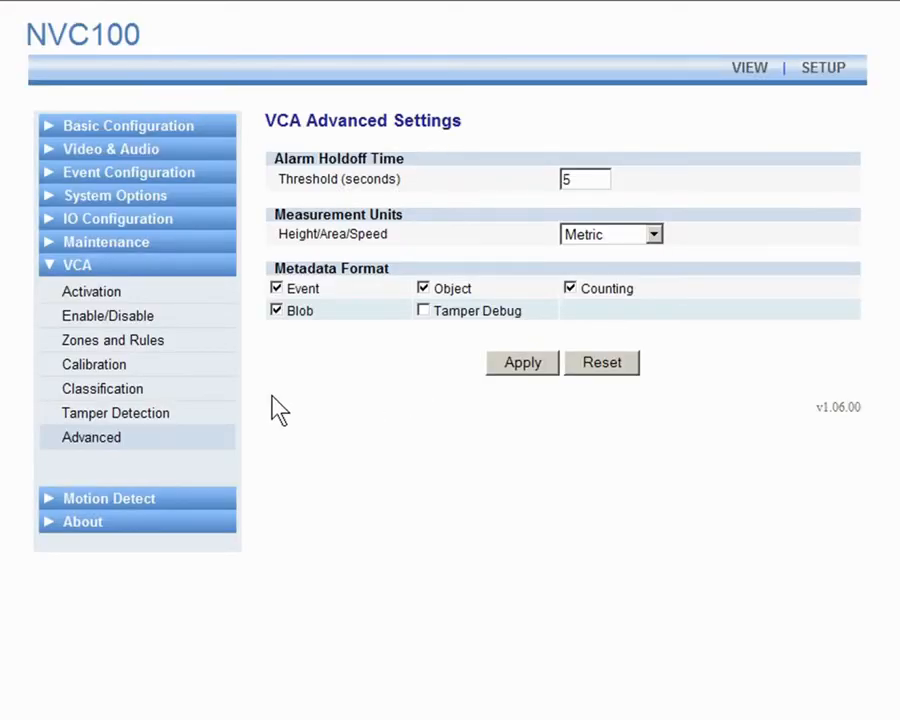
# Back on Zones and Rules, turn on Display > Display Blobs for the live video.
pyautogui.click(176, 346)
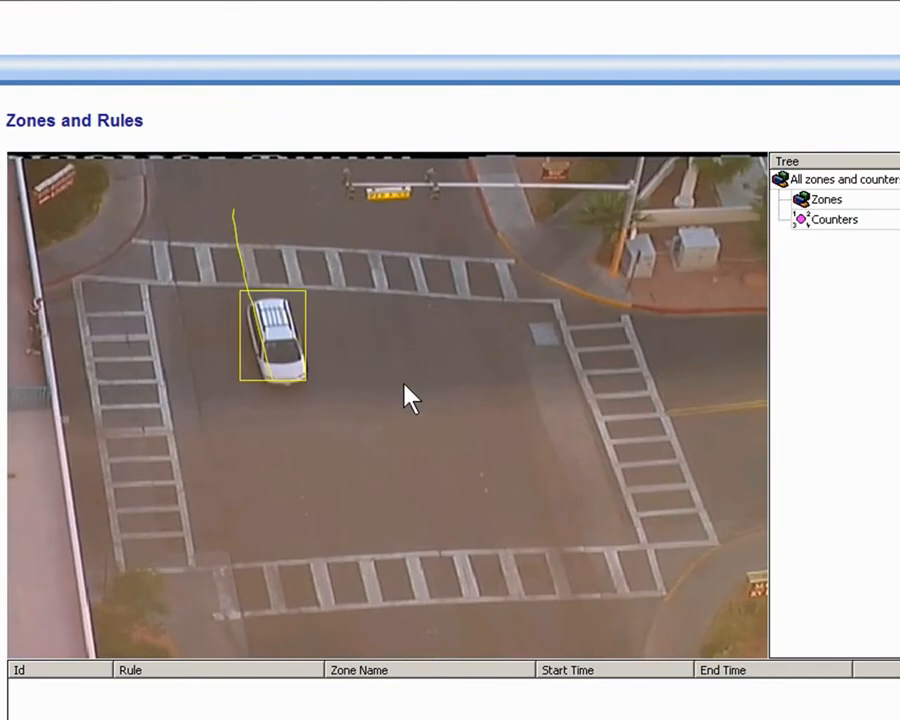
pyautogui.rightClick(407, 394)
pyautogui.moveTo(460, 455)
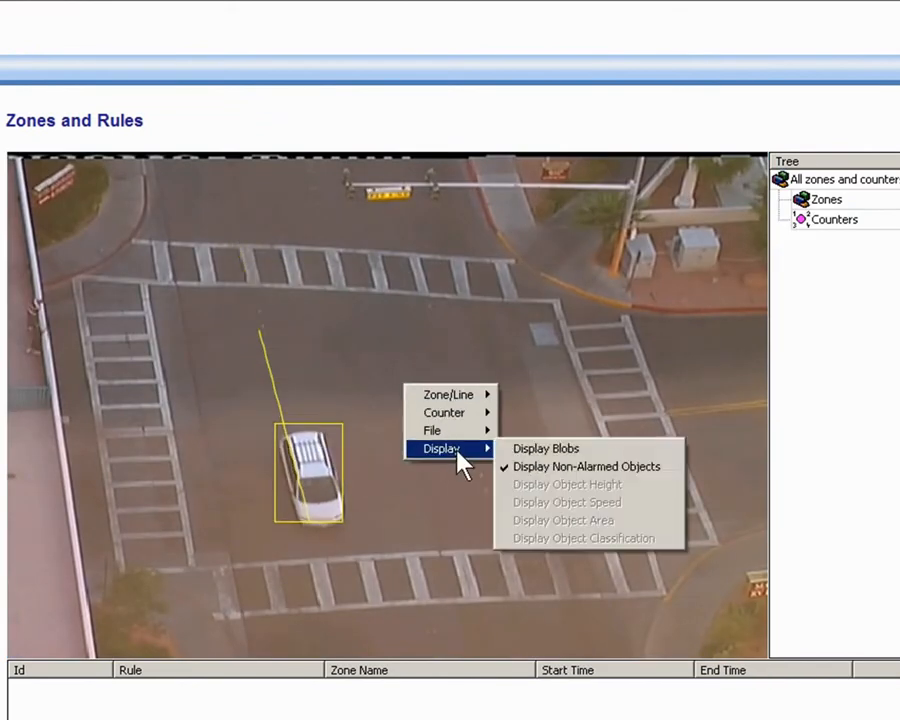
pyautogui.click(530, 452)
pyautogui.click(275, 440)
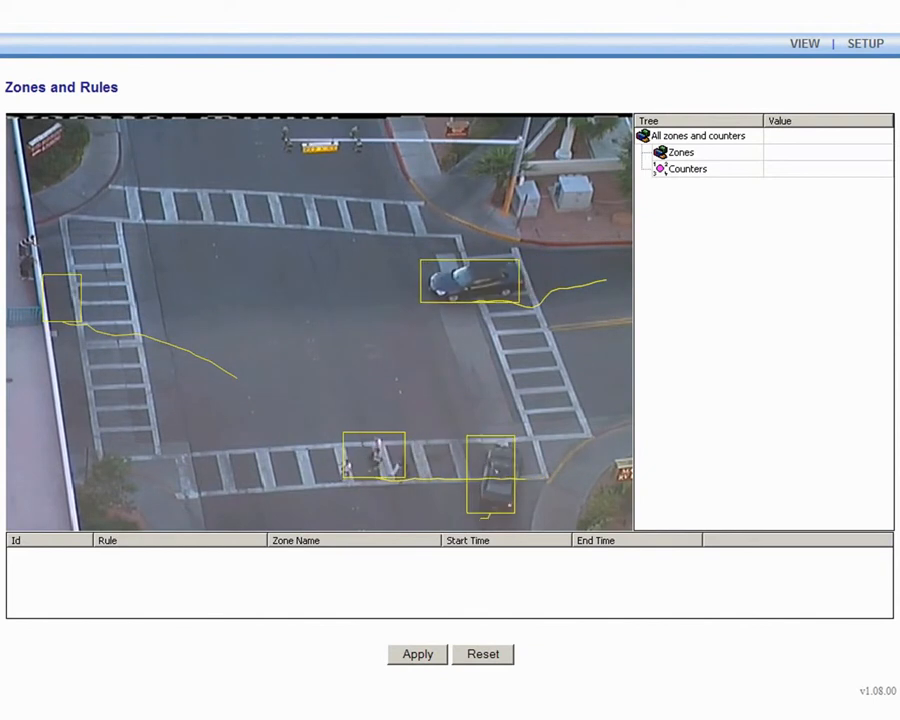
# Add Zone 0 at the top of the right-hand crosswalk and select it to show its properties.
pyautogui.doubleClick(490, 285)
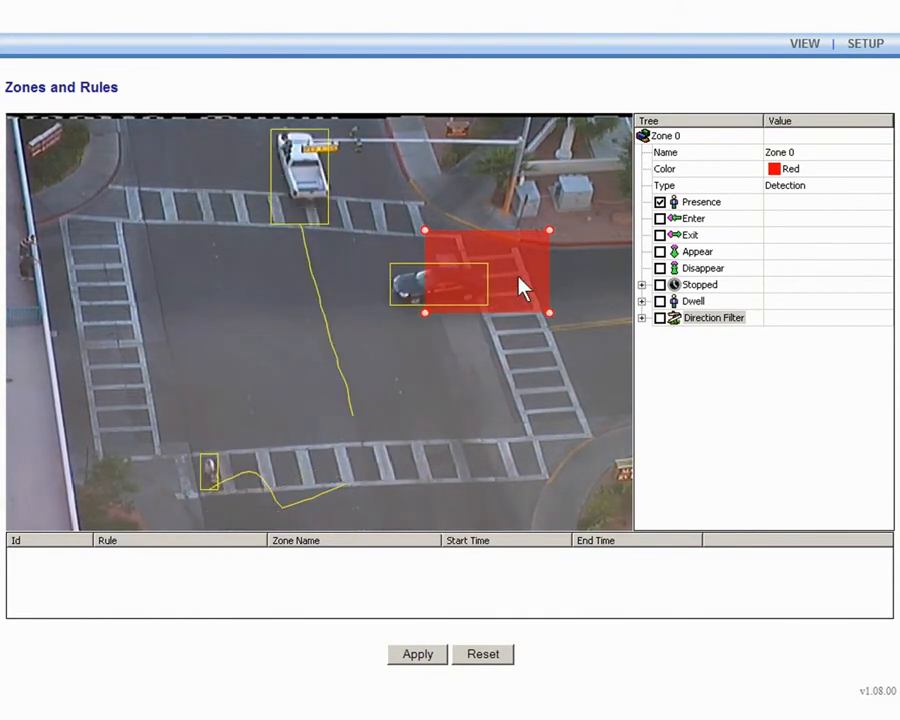
pyautogui.rightClick(490, 372)
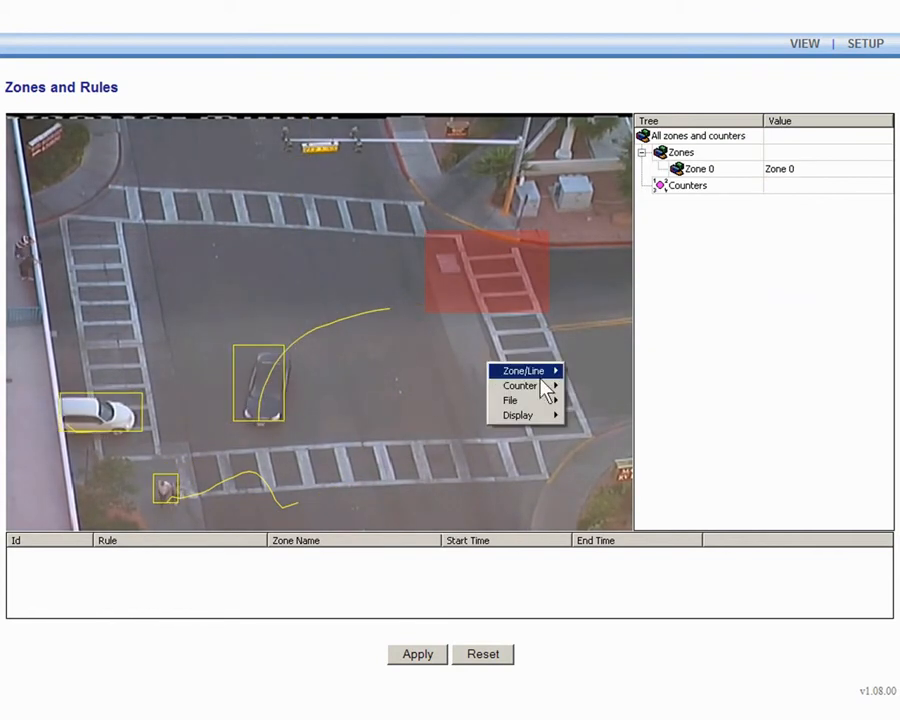
pyautogui.moveTo(548, 384)
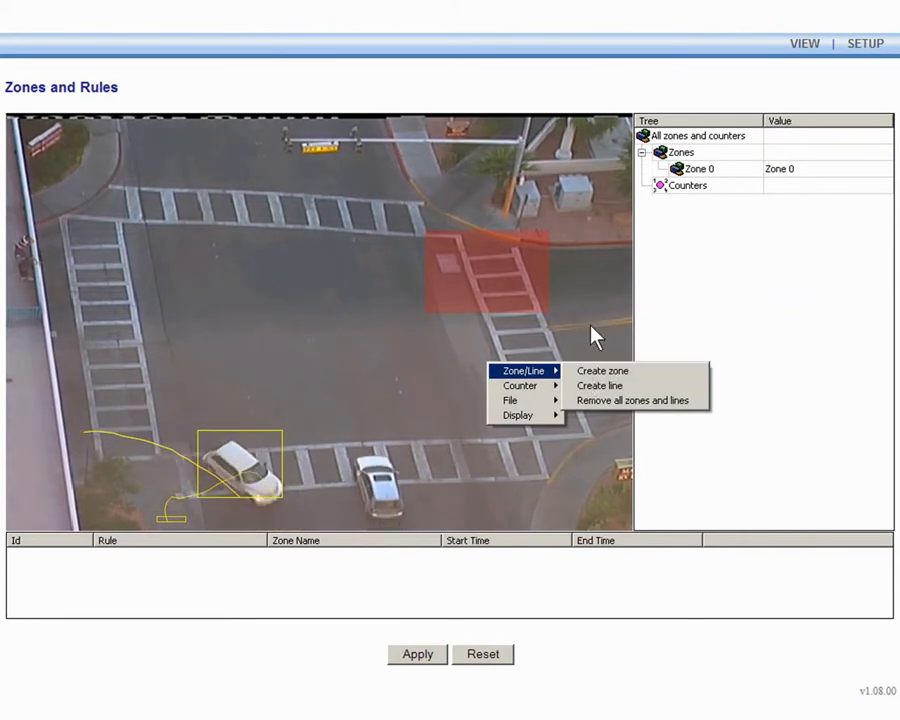
pyautogui.click(594, 345)
pyautogui.click(525, 293)
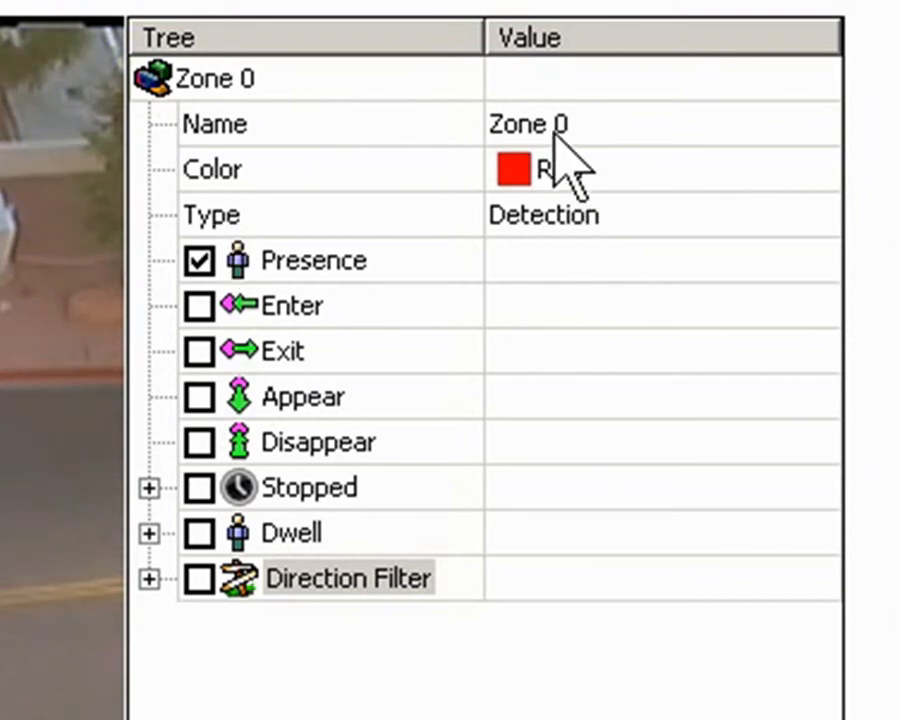
# Rename Zone 0 to 'Blue Zone', set its colour to Blue, and drag it onto the top crosswalk.
pyautogui.click(598, 128)
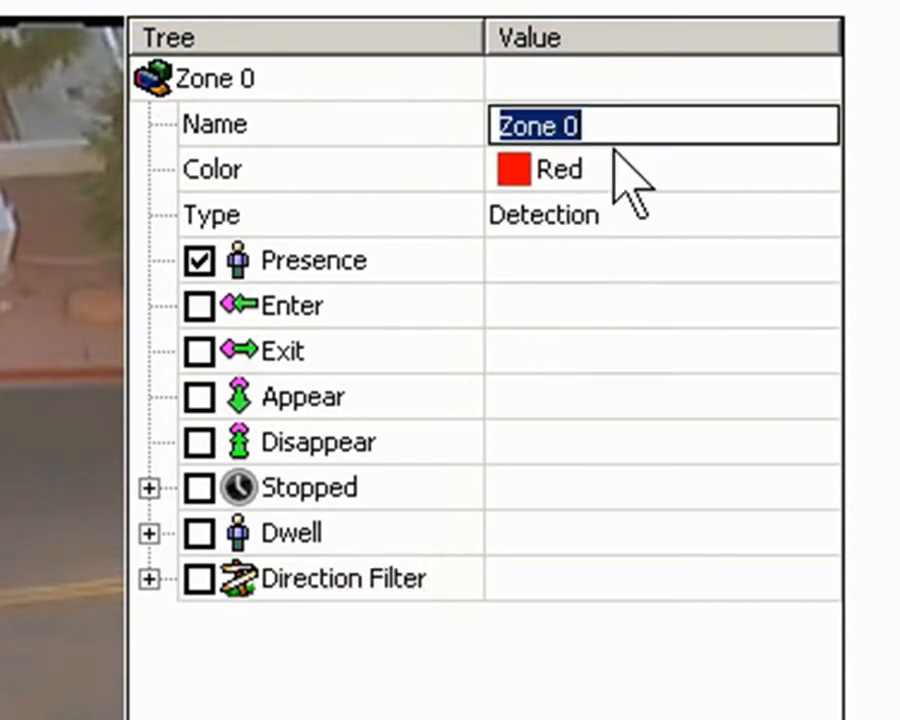
pyautogui.click(617, 178)
pyautogui.click(630, 220)
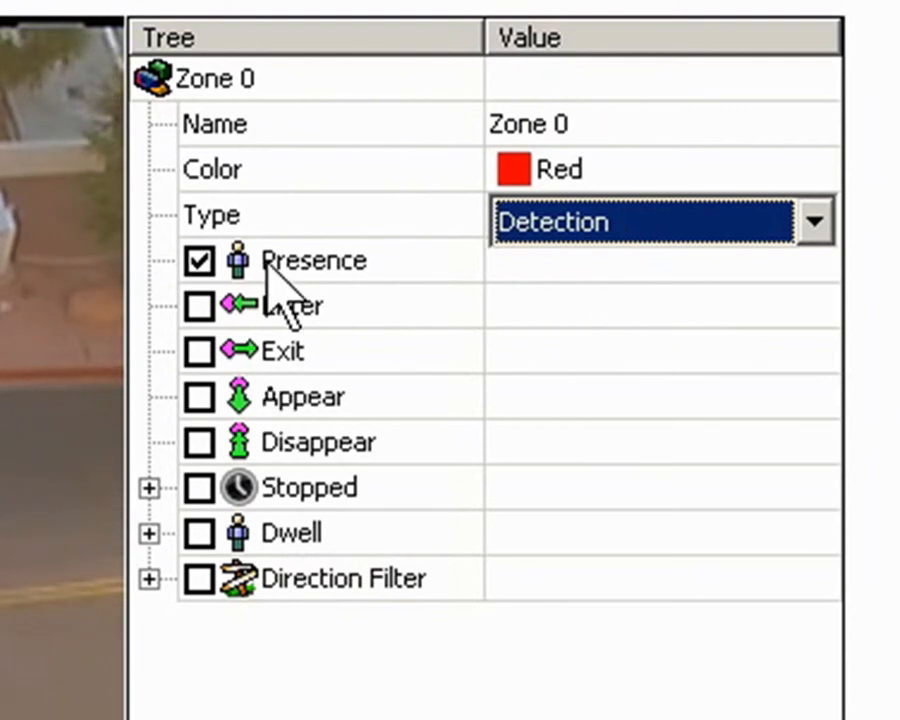
pyautogui.click(553, 124)
pyautogui.write('Blue')
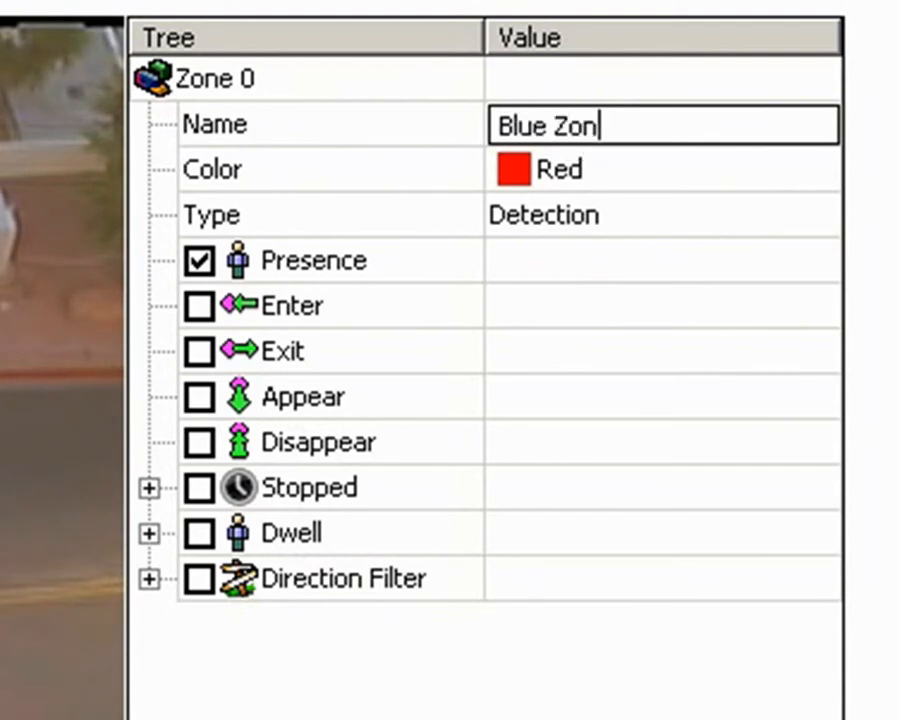
pyautogui.click(722, 173)
pyautogui.click(718, 175)
pyautogui.click(646, 300)
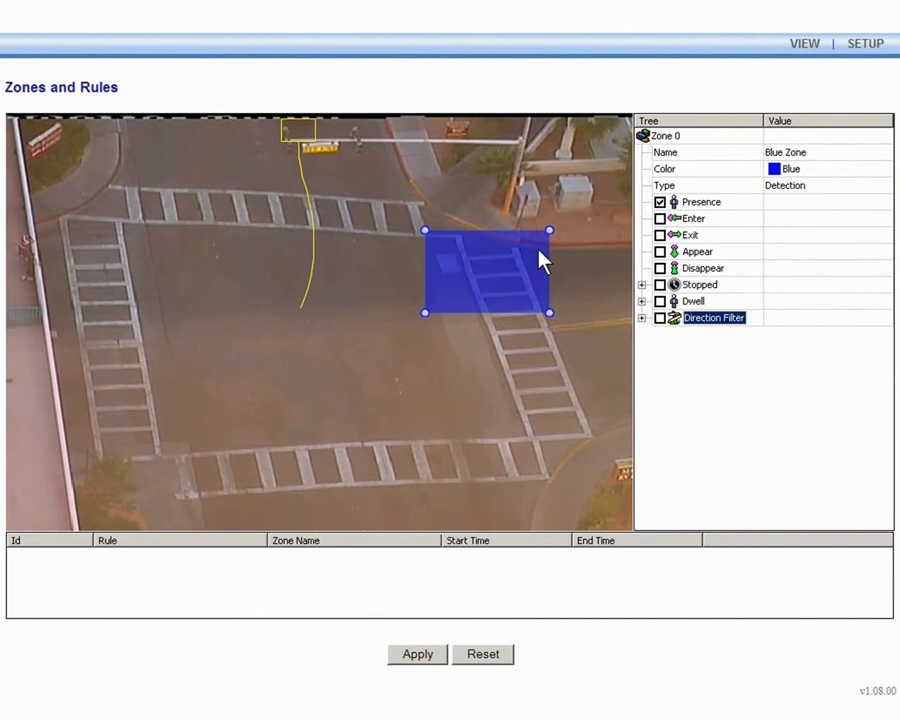
pyautogui.moveTo(540, 260); pyautogui.dragTo(593, 150)
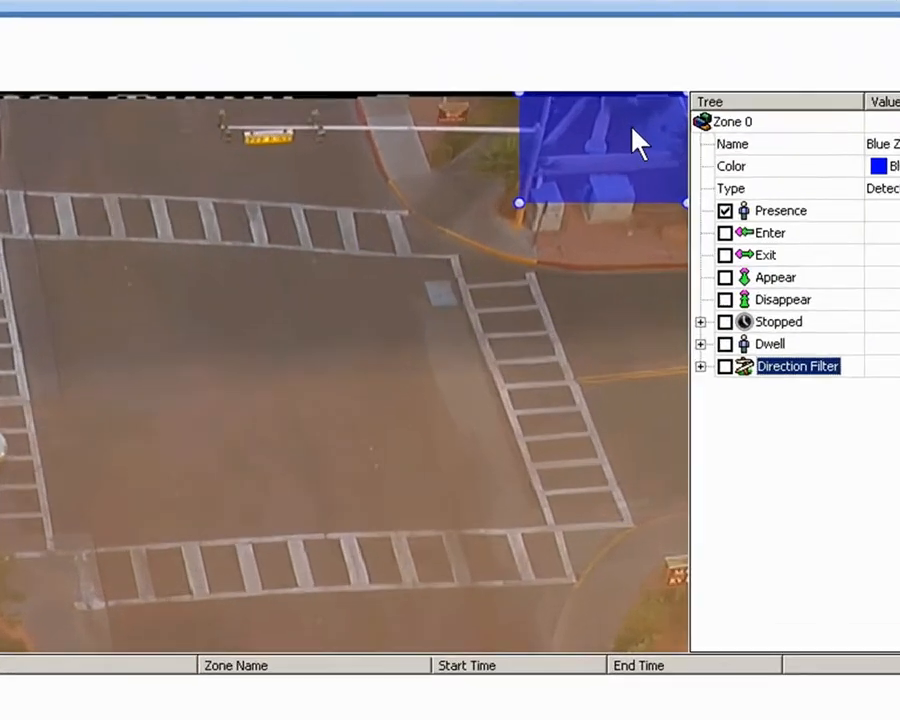
# Drag the blue zone's corners and edges to cover the top-right corner, lower edge along the curb.
pyautogui.moveTo(505, 197); pyautogui.dragTo(501, 238)
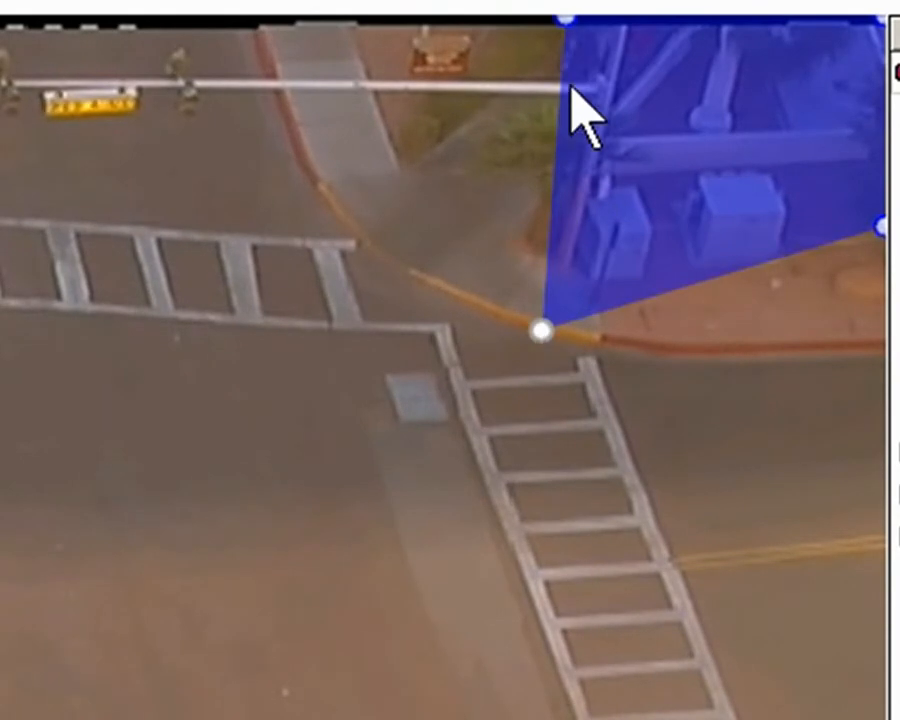
pyautogui.moveTo(566, 22); pyautogui.dragTo(263, 22)
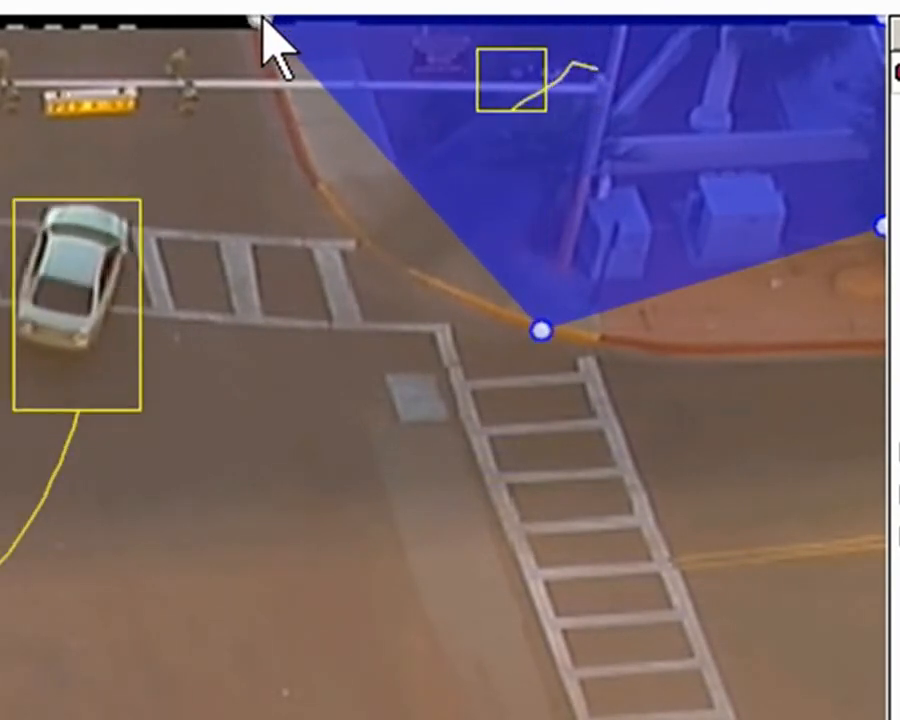
pyautogui.moveTo(874, 229); pyautogui.dragTo(880, 352)
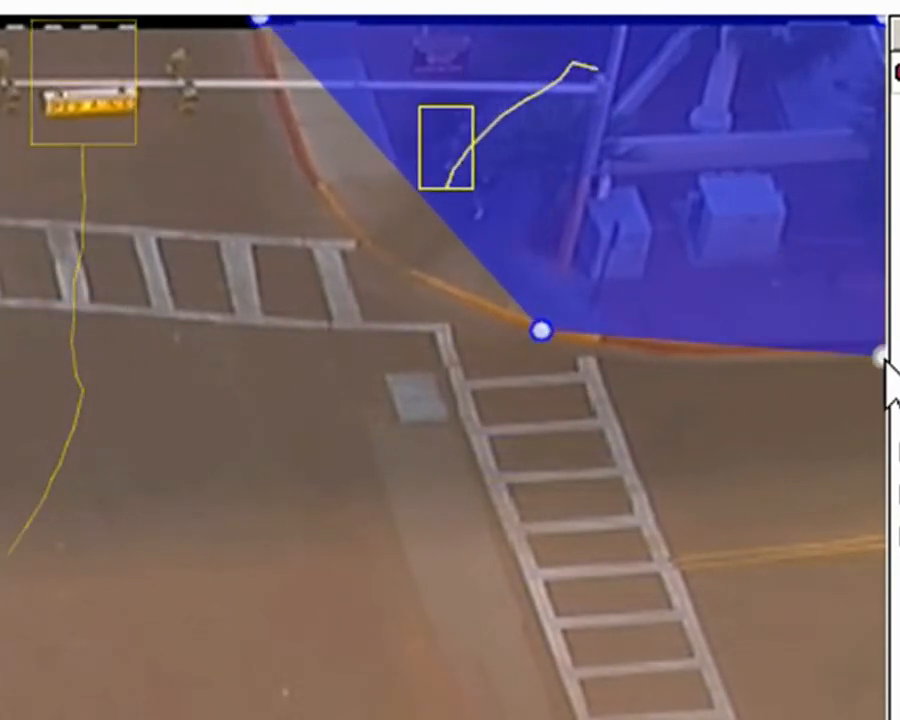
pyautogui.moveTo(538, 328); pyautogui.dragTo(447, 298)
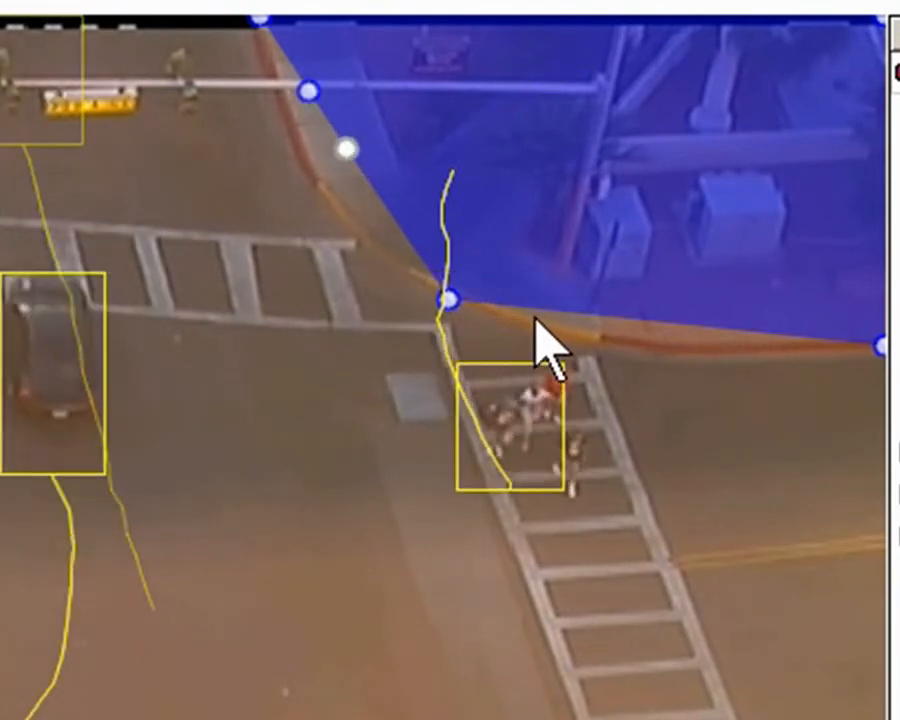
pyautogui.moveTo(344, 152); pyautogui.dragTo(395, 266)
pyautogui.moveTo(310, 93); pyautogui.dragTo(305, 183)
pyautogui.moveTo(553, 308); pyautogui.dragTo(583, 346)
pyautogui.moveTo(652, 340); pyautogui.dragTo(662, 346)
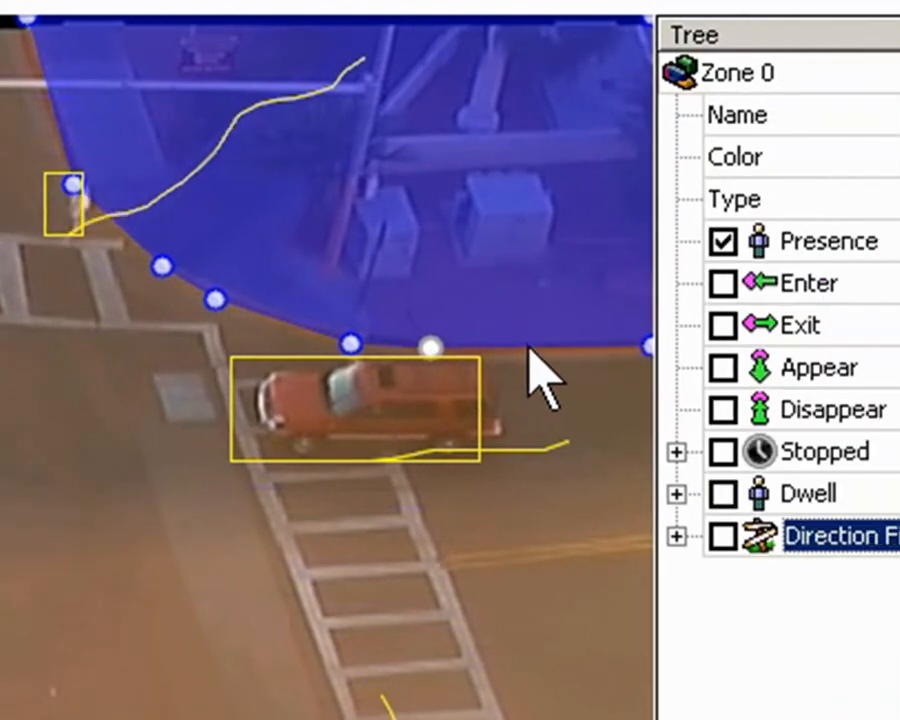
# Insert a new node on the blue zone's boundary.
pyautogui.rightClick(532, 368)
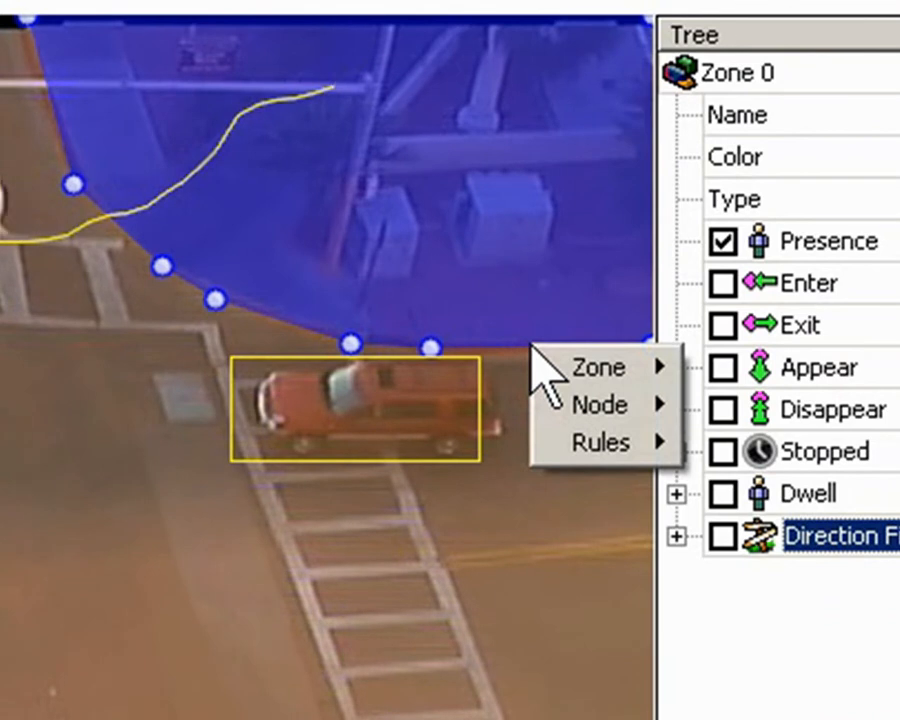
pyautogui.moveTo(565, 405)
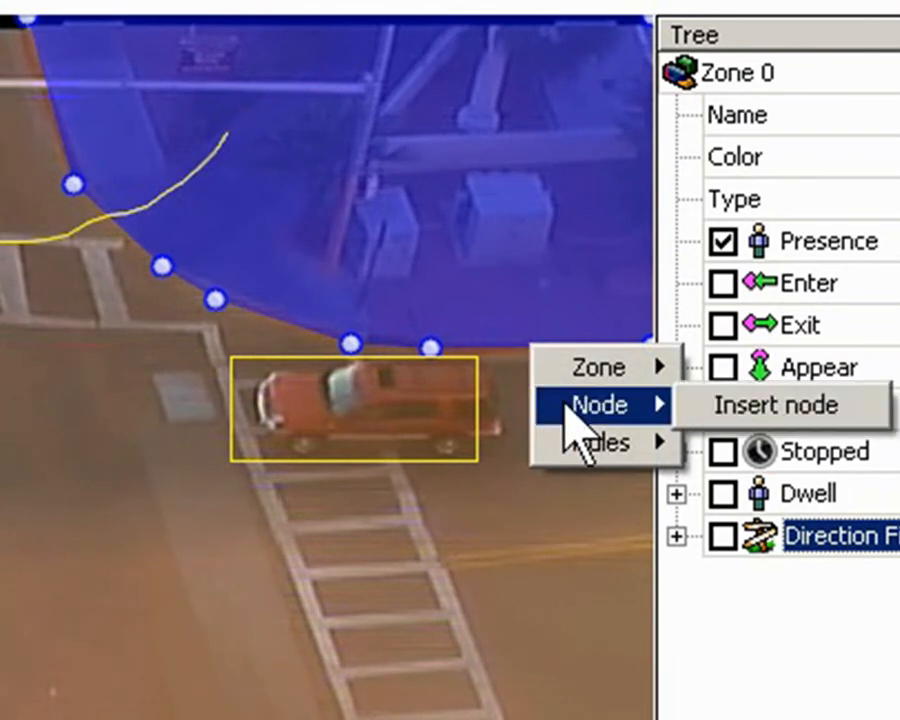
pyautogui.click(752, 420)
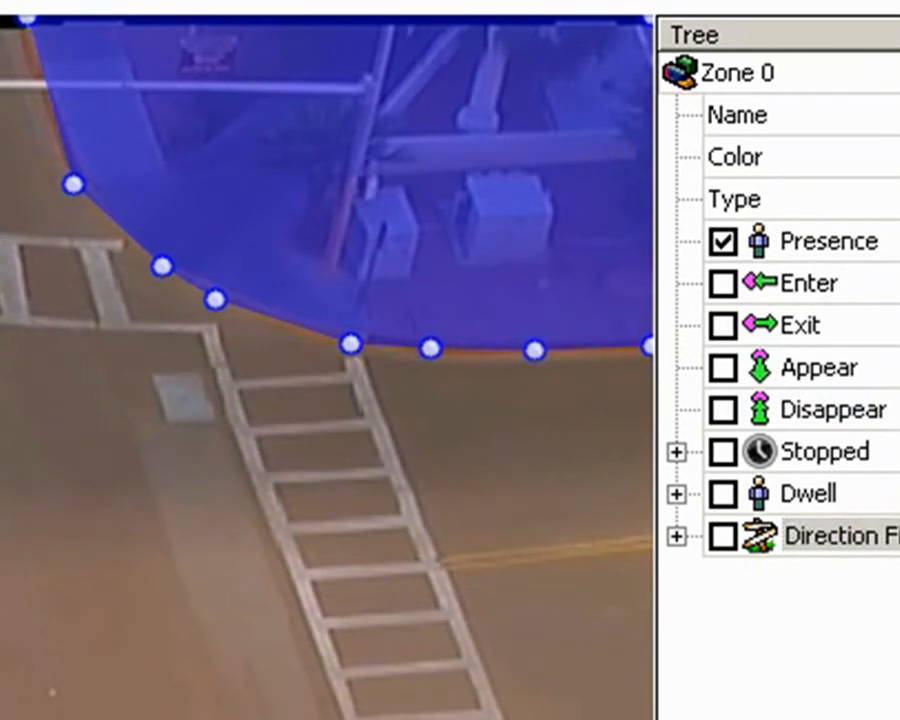
# Remove one node from the blue zone's curb-side lower edge.
pyautogui.rightClick(352, 348)
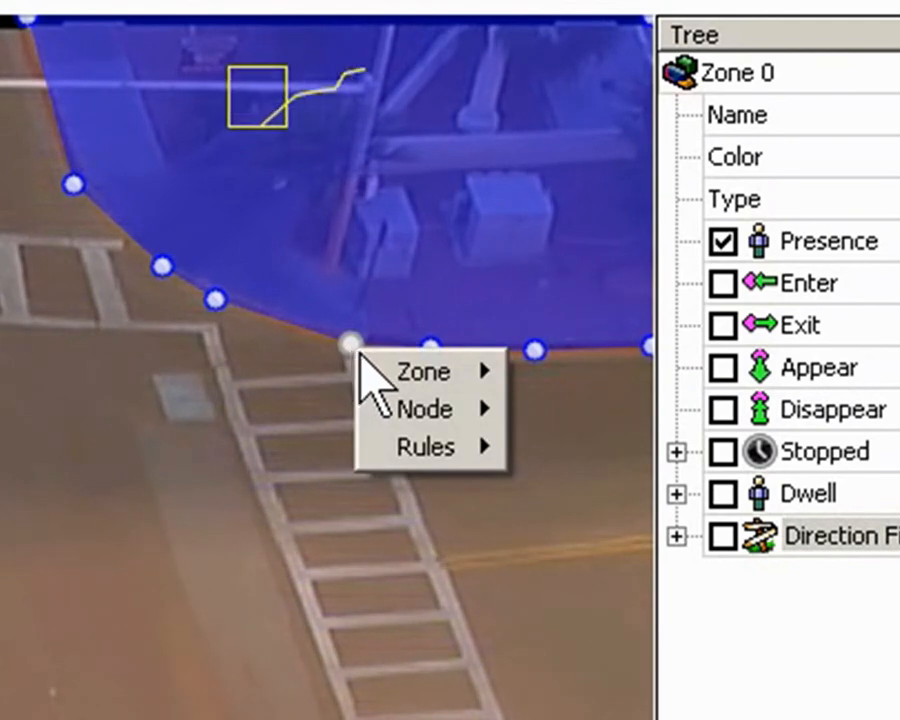
pyautogui.moveTo(410, 409)
pyautogui.click(551, 412)
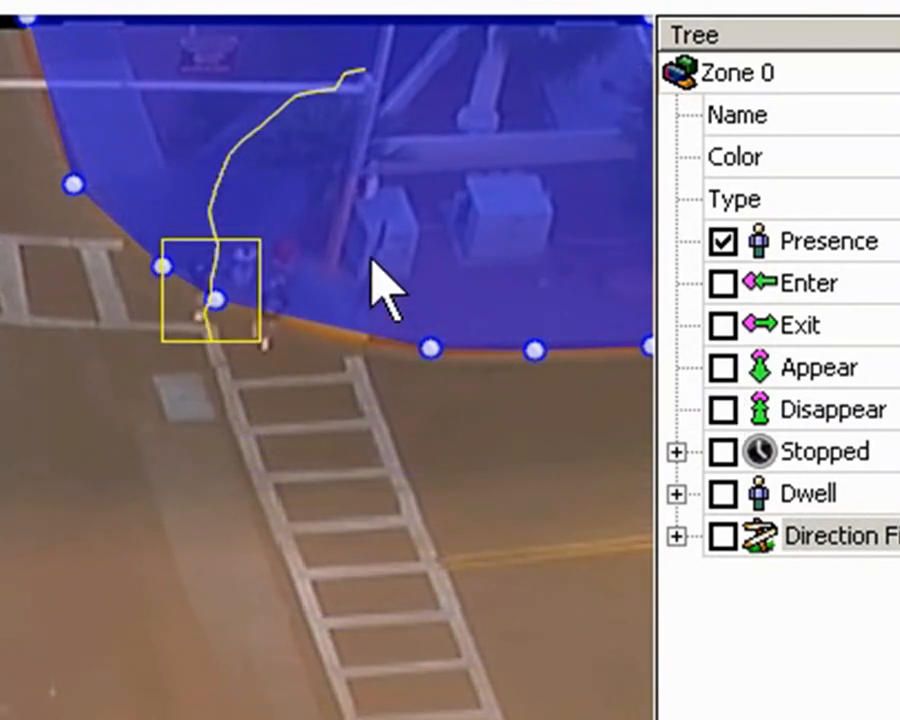
# Remove the blue zone from the intersection video.
pyautogui.rightClick(497, 188)
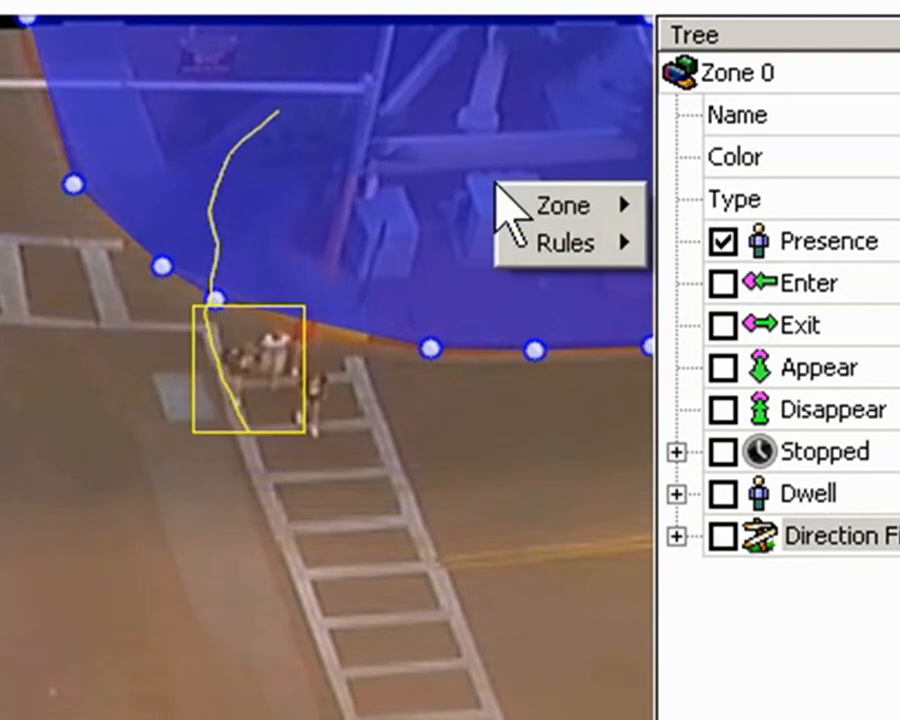
pyautogui.moveTo(563, 206)
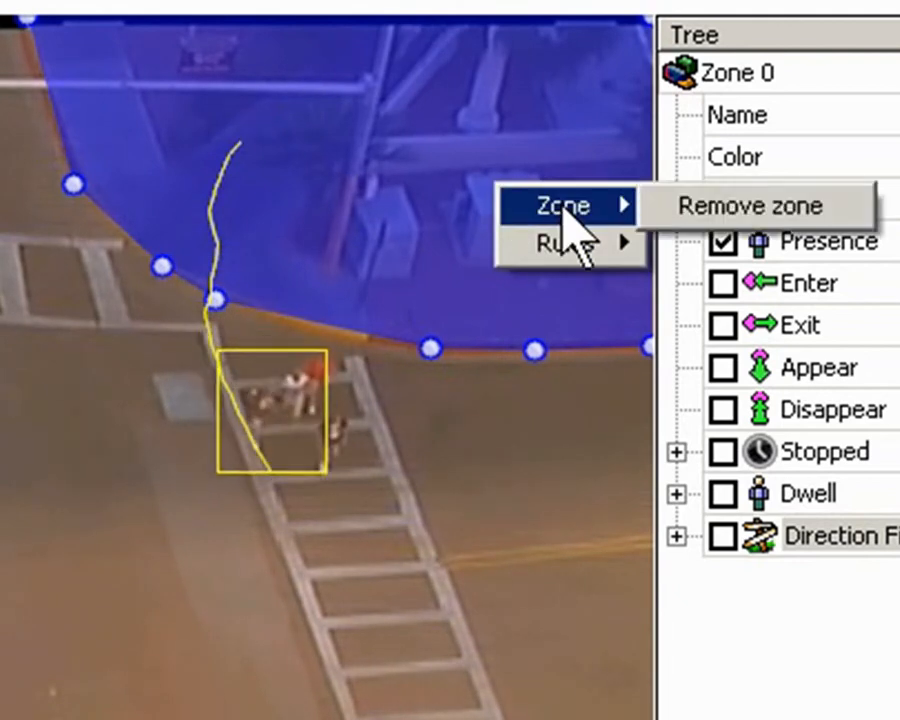
pyautogui.click(694, 208)
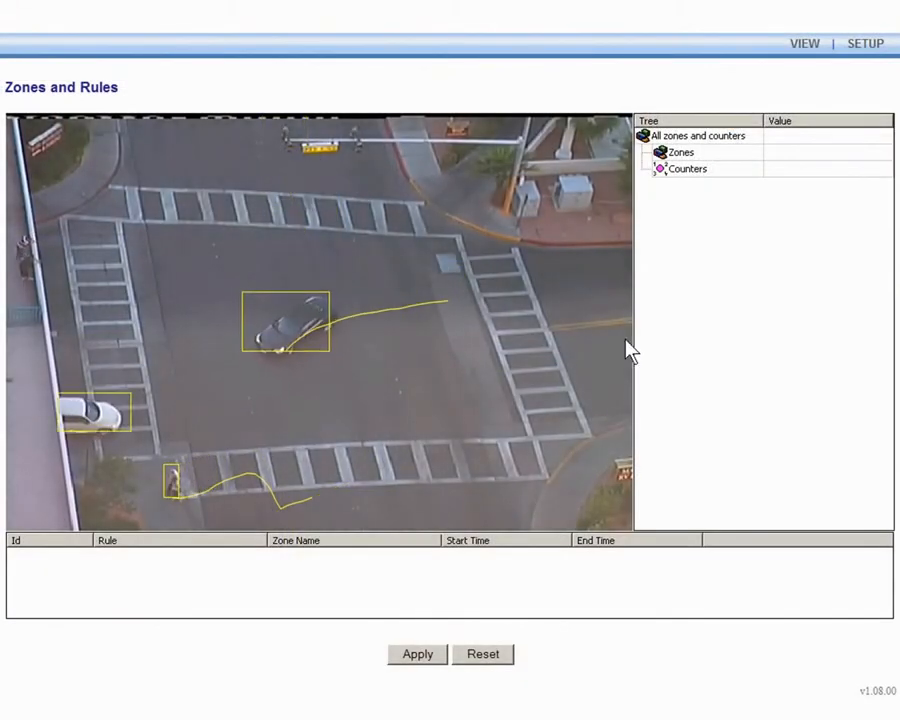
# Create a new red detection line in the middle of the intersection.
pyautogui.rightClick(432, 337)
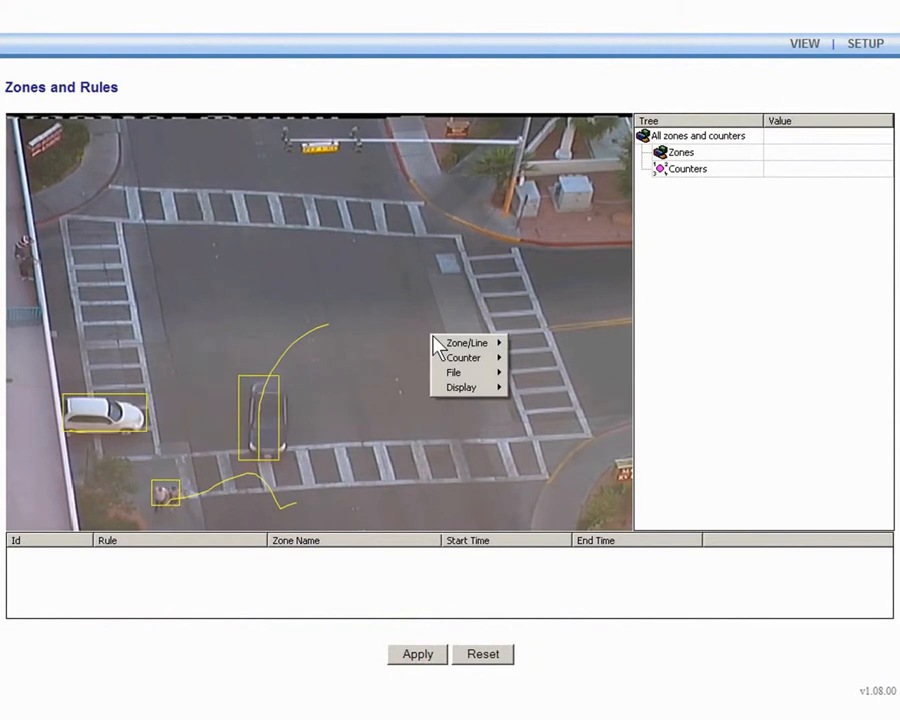
pyautogui.moveTo(471, 344)
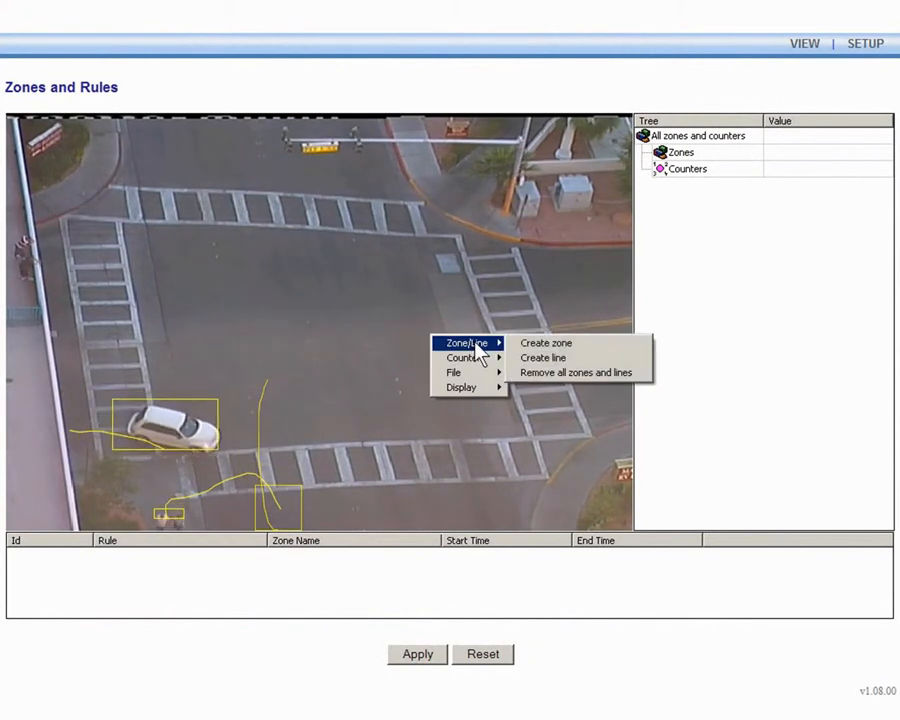
pyautogui.click(540, 358)
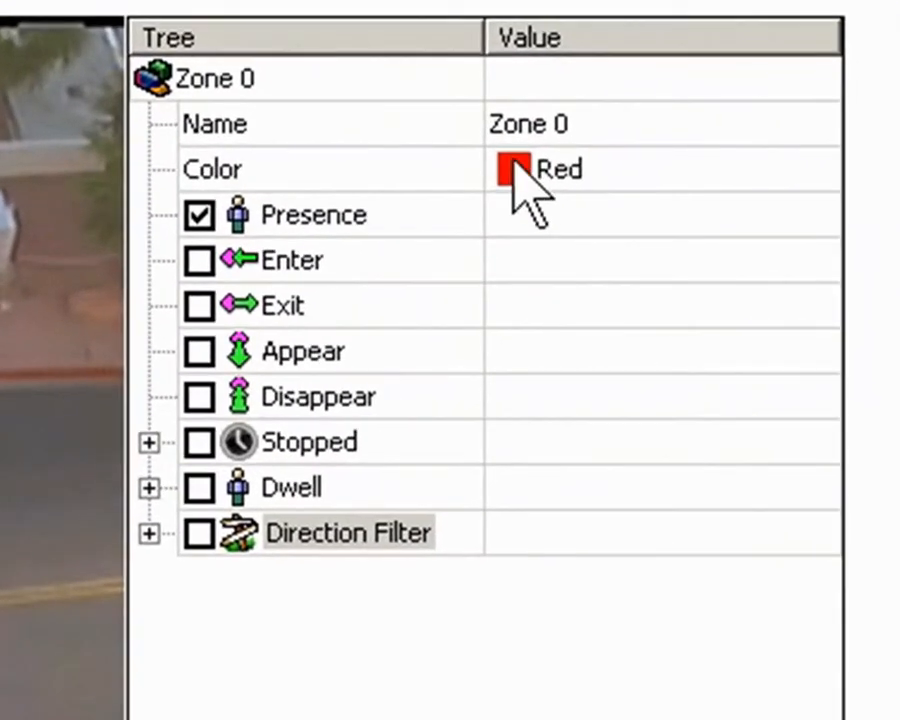
# Name the line Red Line and stretch it from the lower-left crosswalk corner to the upper right.
pyautogui.click(788, 148)
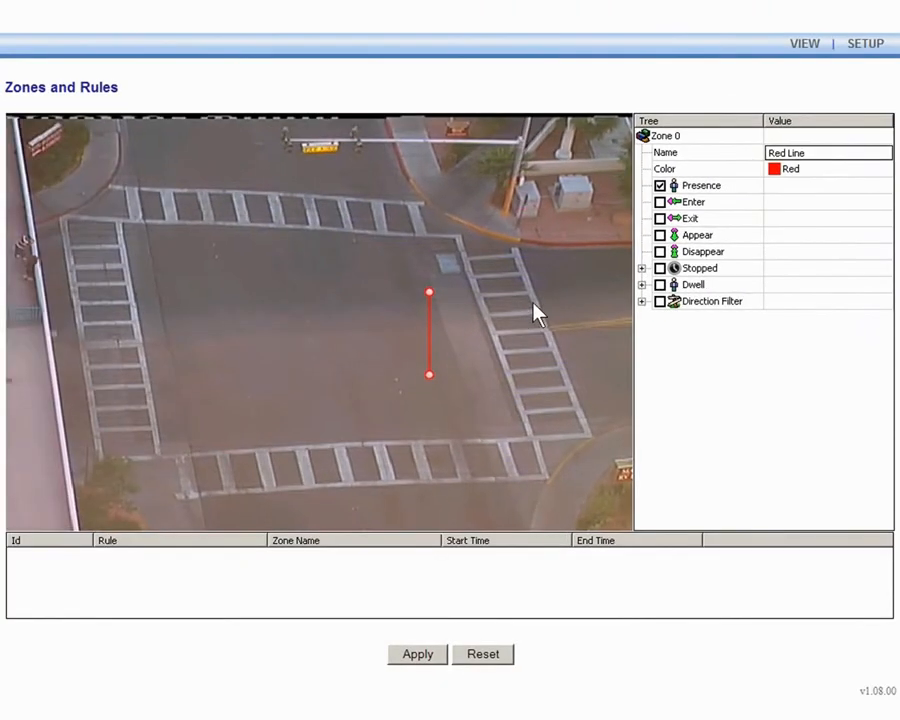
pyautogui.moveTo(430, 335); pyautogui.dragTo(343, 213)
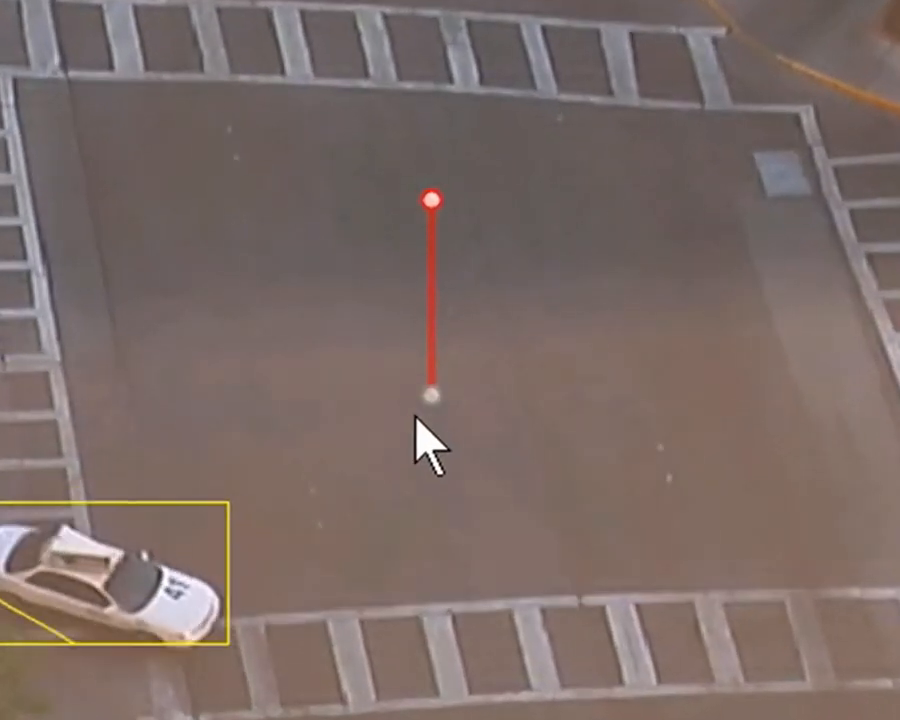
pyautogui.moveTo(433, 402); pyautogui.dragTo(103, 624)
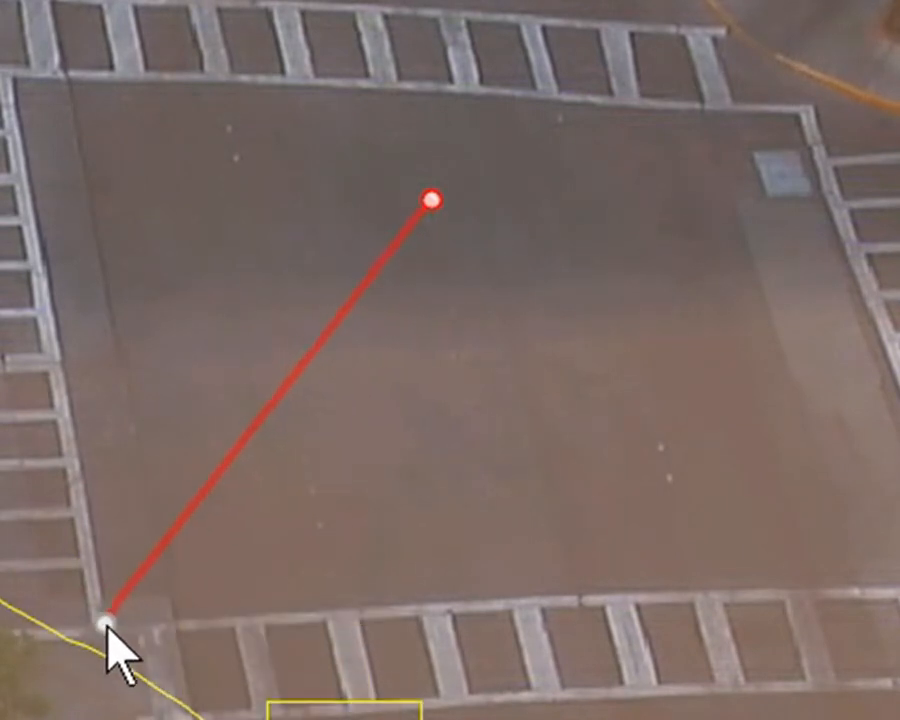
pyautogui.moveTo(432, 202); pyautogui.dragTo(630, 204)
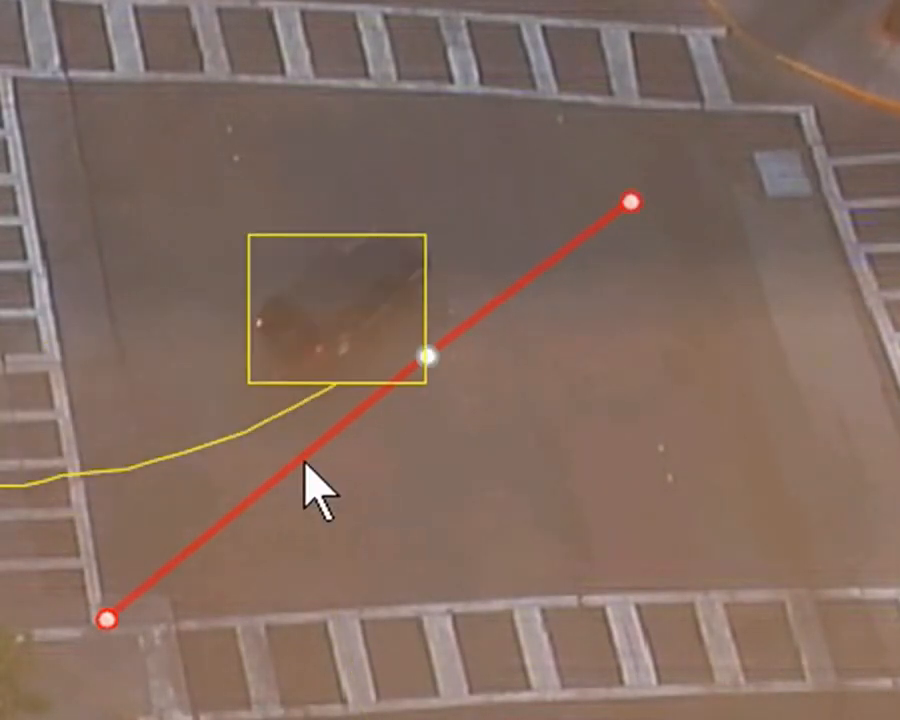
# Bend the red line through two added vertices, pulling its middle up and left.
pyautogui.moveTo(294, 458); pyautogui.dragTo(224, 390)
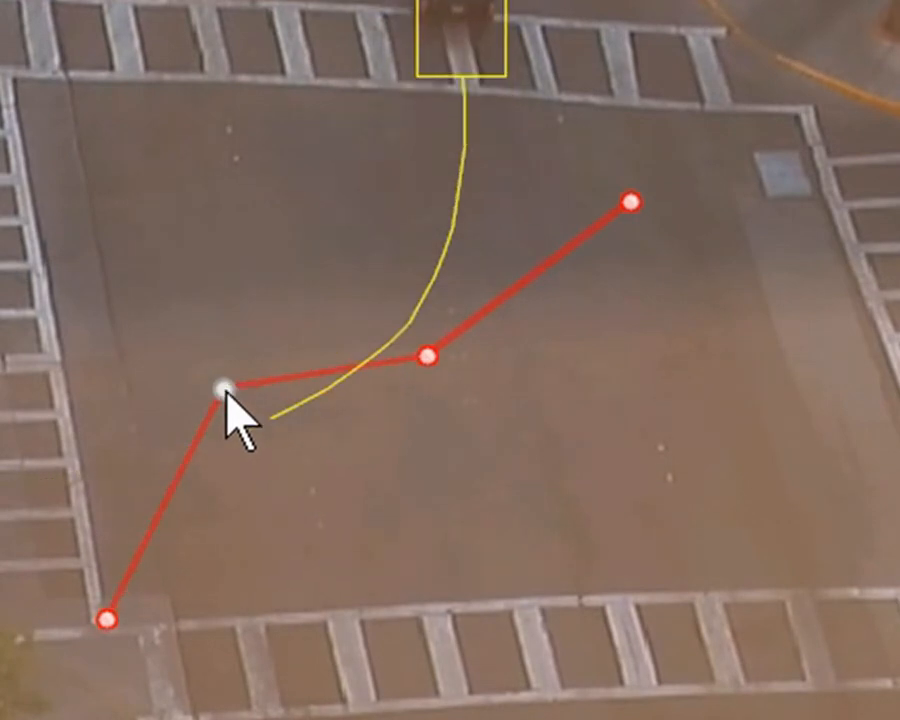
pyautogui.moveTo(428, 356); pyautogui.dragTo(384, 304)
pyautogui.moveTo(357, 263); pyautogui.dragTo(320, 226)
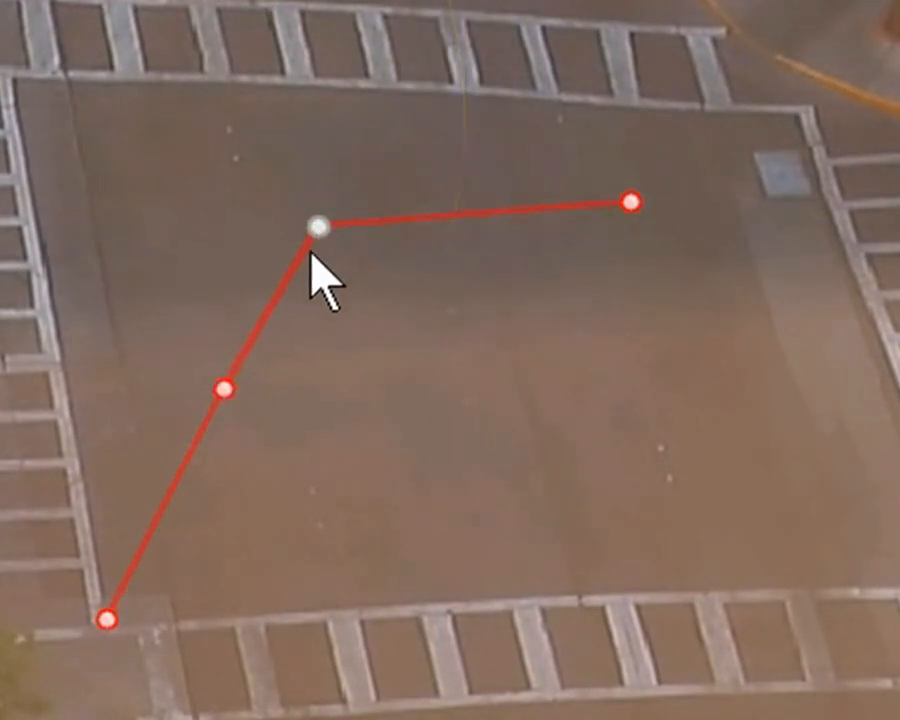
pyautogui.moveTo(226, 387); pyautogui.dragTo(191, 380)
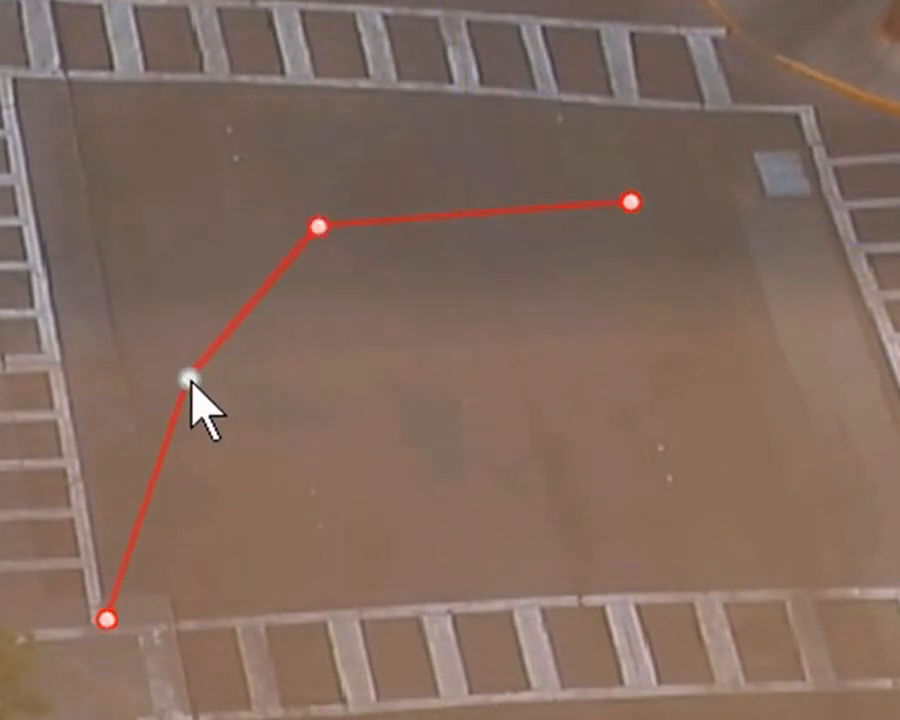
# Remove the red multi-point line.
pyautogui.rightClick(250, 300)
pyautogui.moveTo(305, 322)
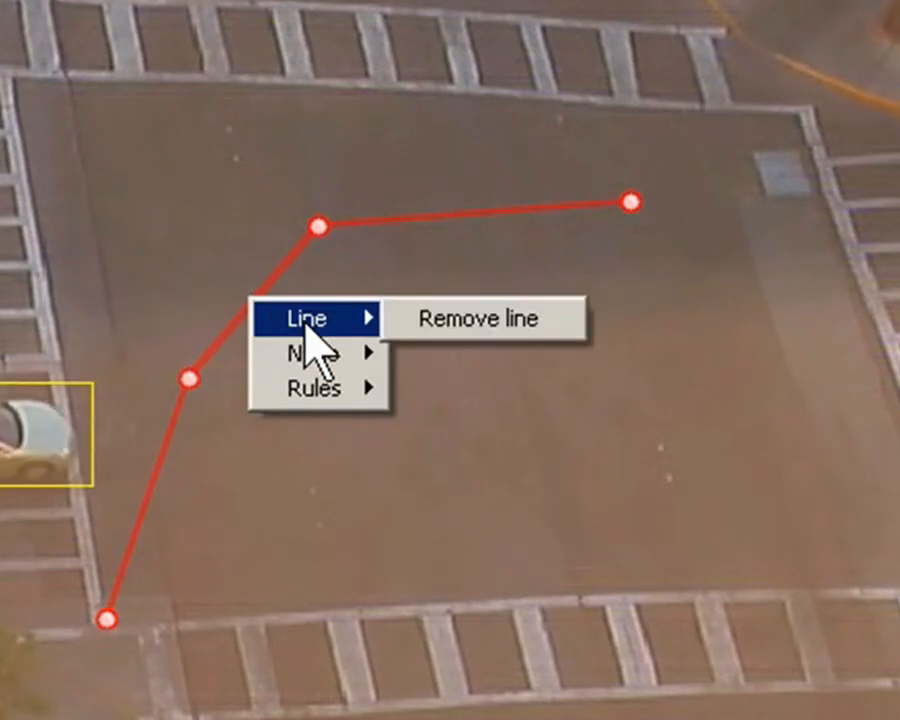
pyautogui.click(452, 327)
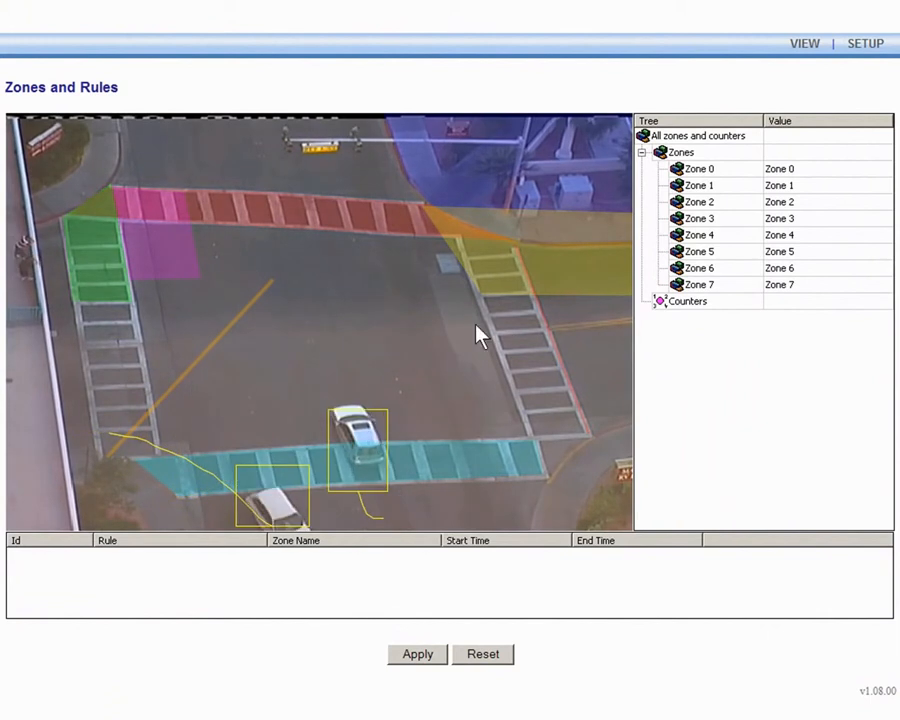
# Nudge the red Zone 0 and move the fuchsia zone onto the red crosswalk.
pyautogui.click(378, 221)
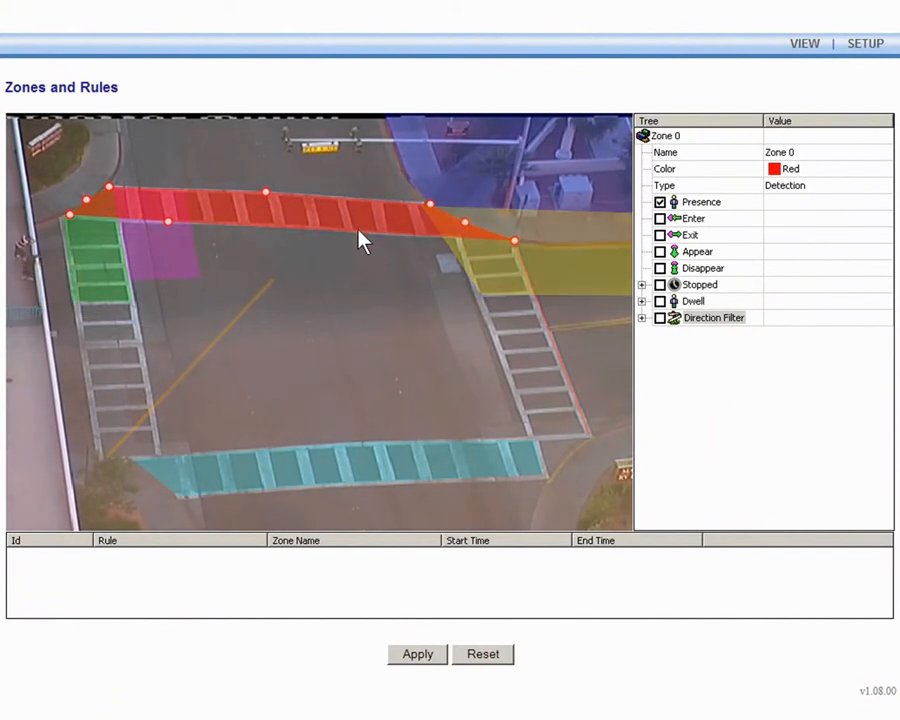
pyautogui.moveTo(357, 229)
pyautogui.mouseDown()
pyautogui.moveTo(358, 315)
pyautogui.moveTo(360, 224)
pyautogui.mouseUp()
pyautogui.moveTo(190, 248)
pyautogui.mouseDown()
pyautogui.moveTo(261, 249)
pyautogui.moveTo(240, 238)
pyautogui.moveTo(191, 247)
pyautogui.mouseUp()
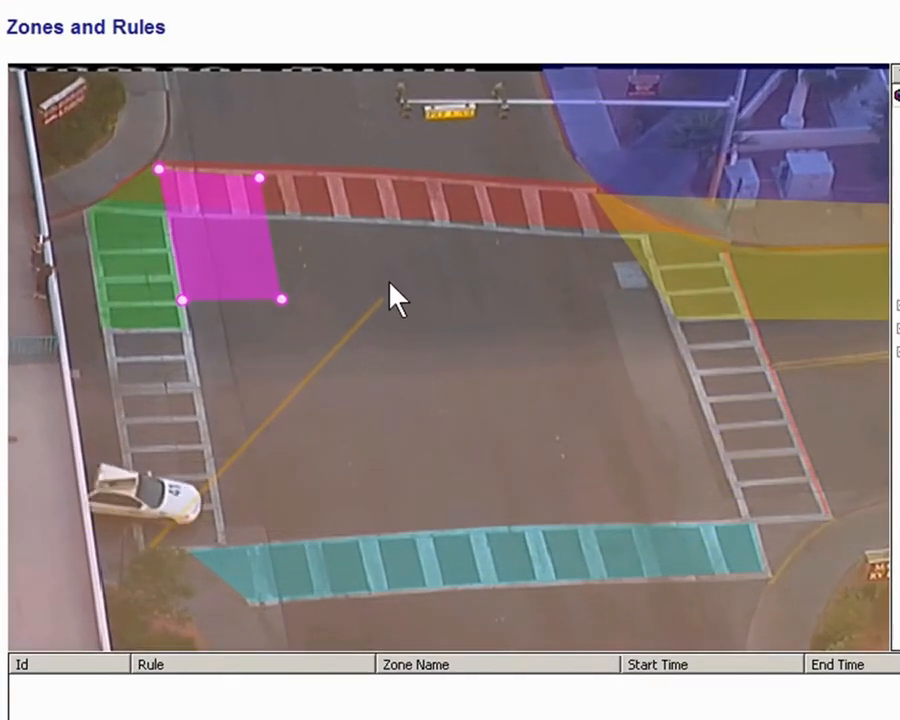
pyautogui.click(448, 300)
# Save the zones and lines to the Desktop as an XML file named 'Test'.
pyautogui.rightClick(450, 300)
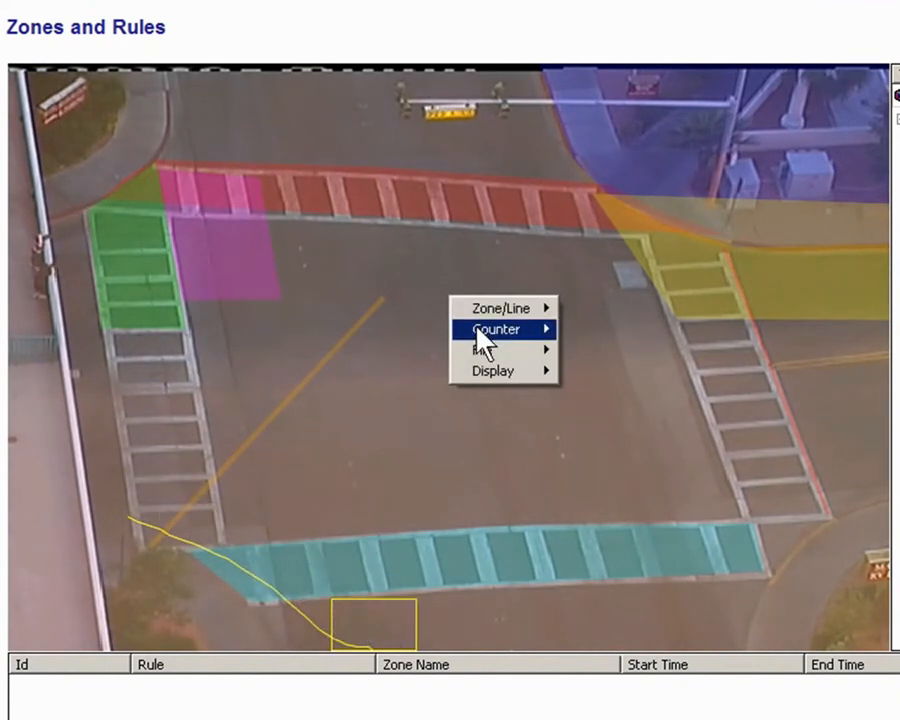
pyautogui.moveTo(500, 366)
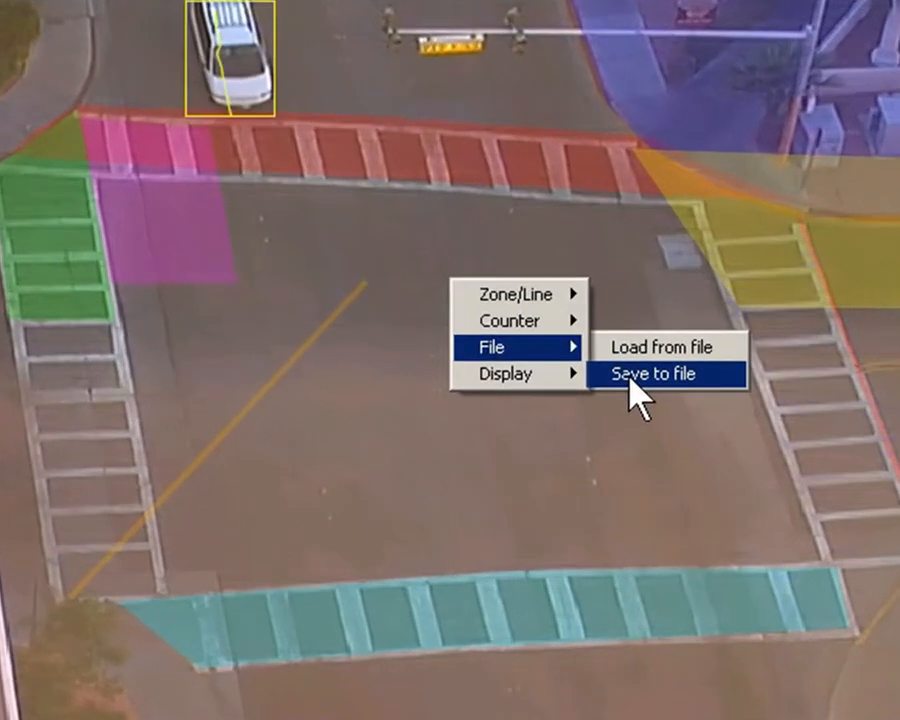
pyautogui.click(591, 379)
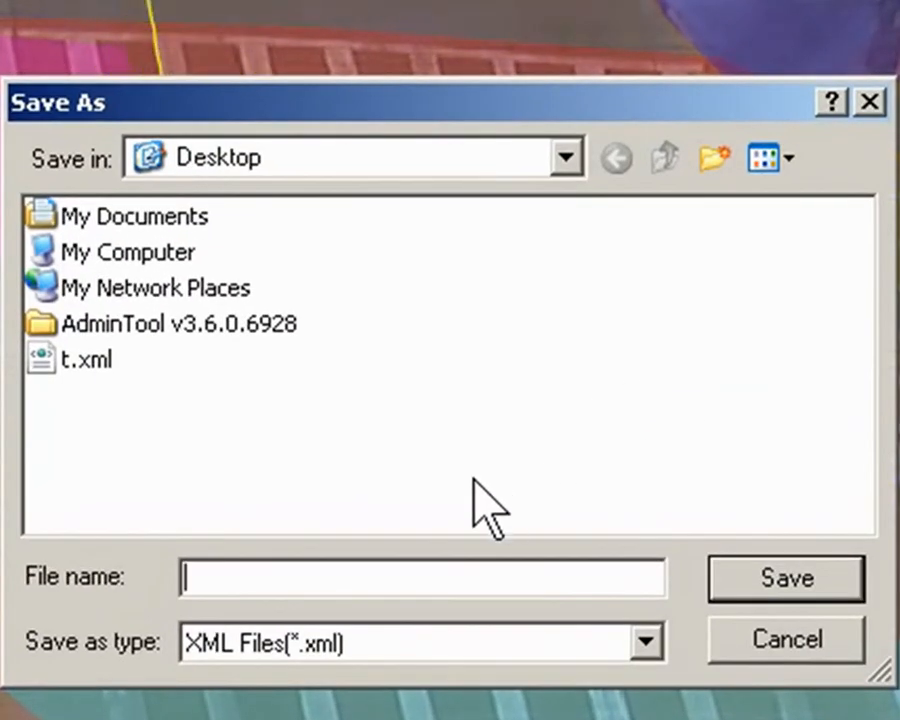
pyautogui.write('Test')
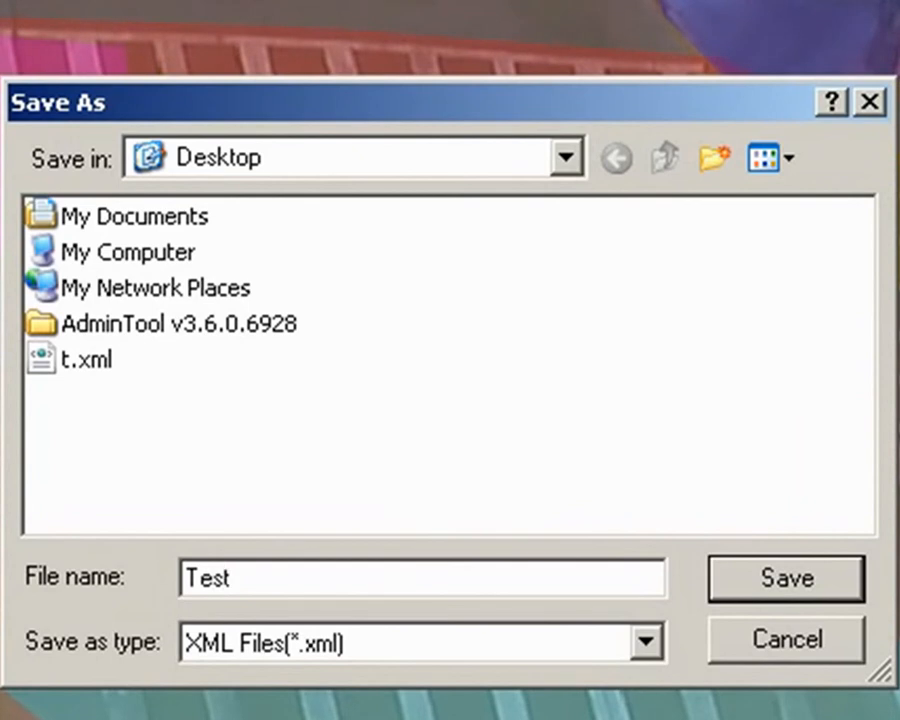
pyautogui.click(772, 590)
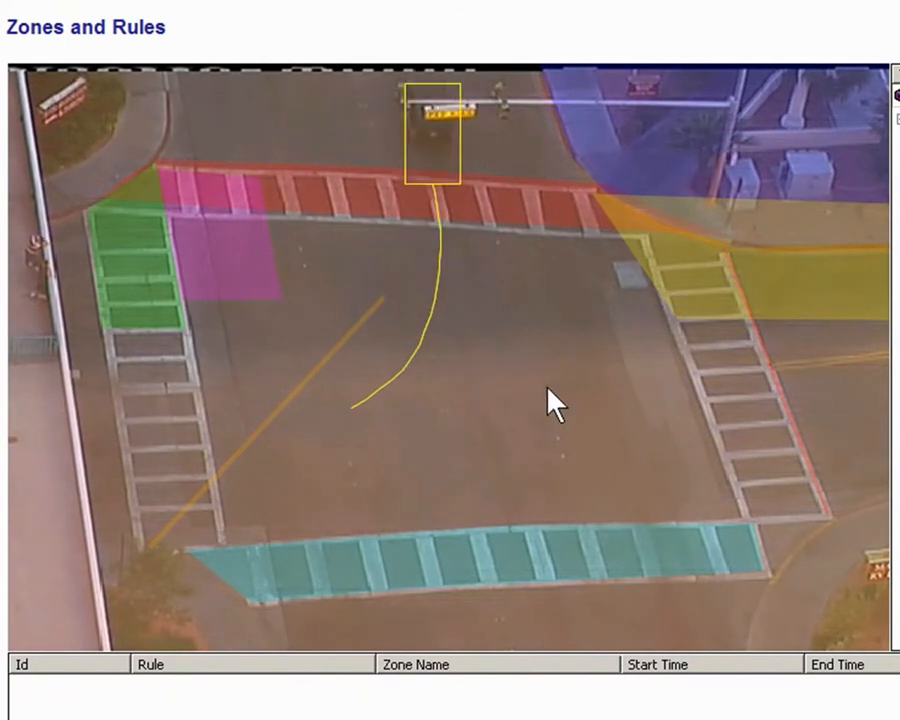
# Remove all zones and lines from the crosswalk scene.
pyautogui.rightClick(475, 352)
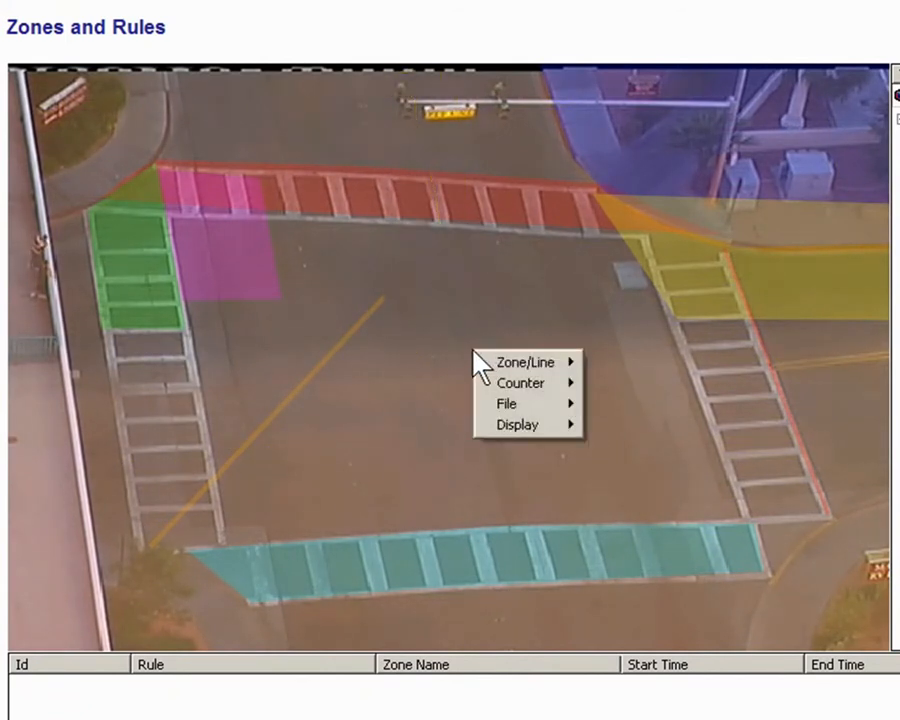
pyautogui.moveTo(508, 364)
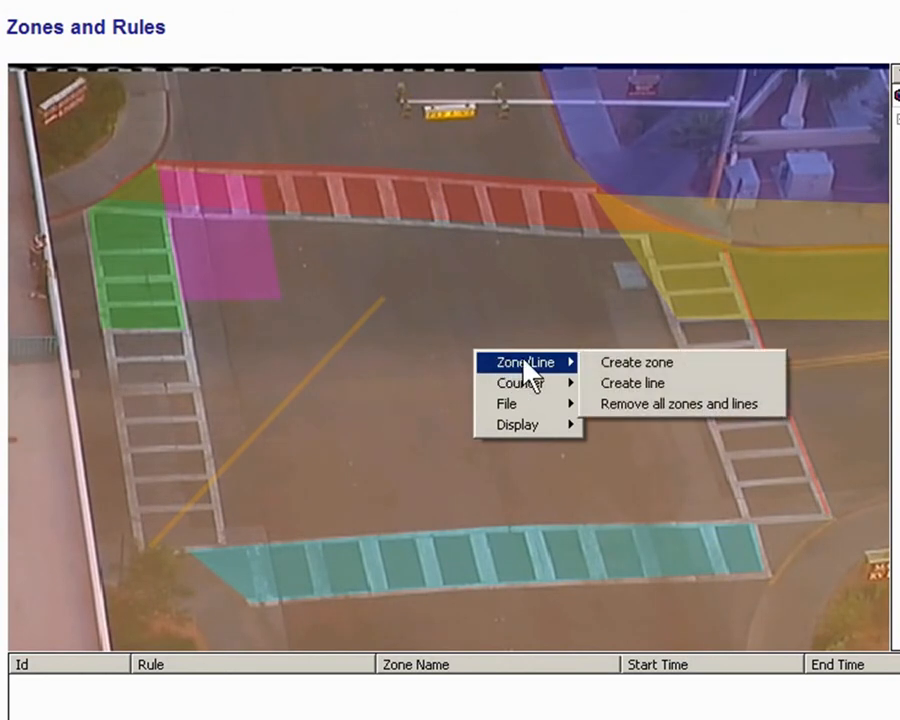
pyautogui.click(633, 404)
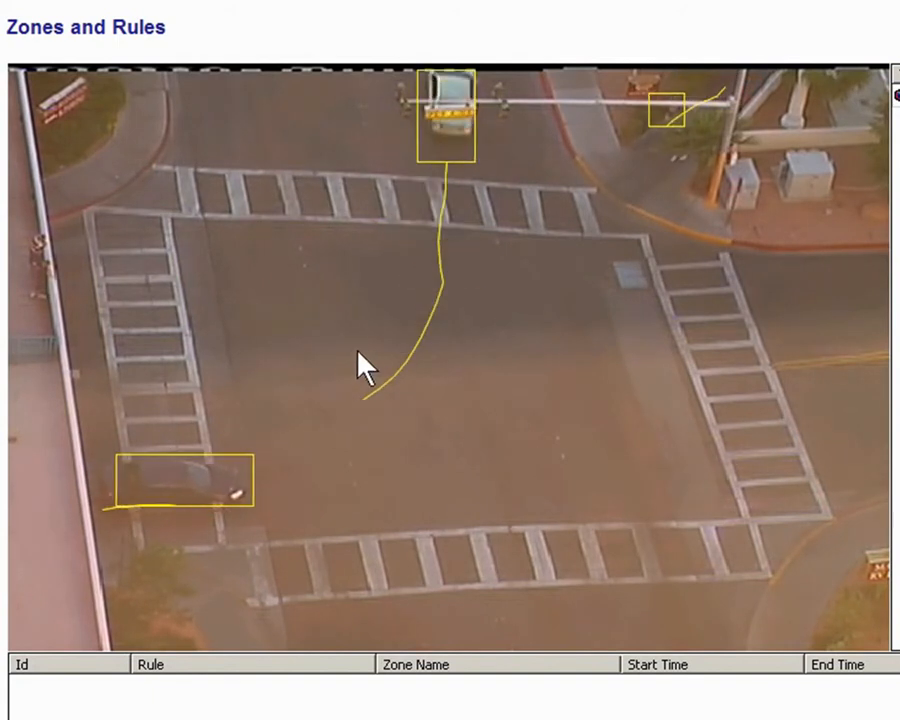
# Bring up the Load from file dialog for a saved zone configuration.
pyautogui.rightClick(350, 346)
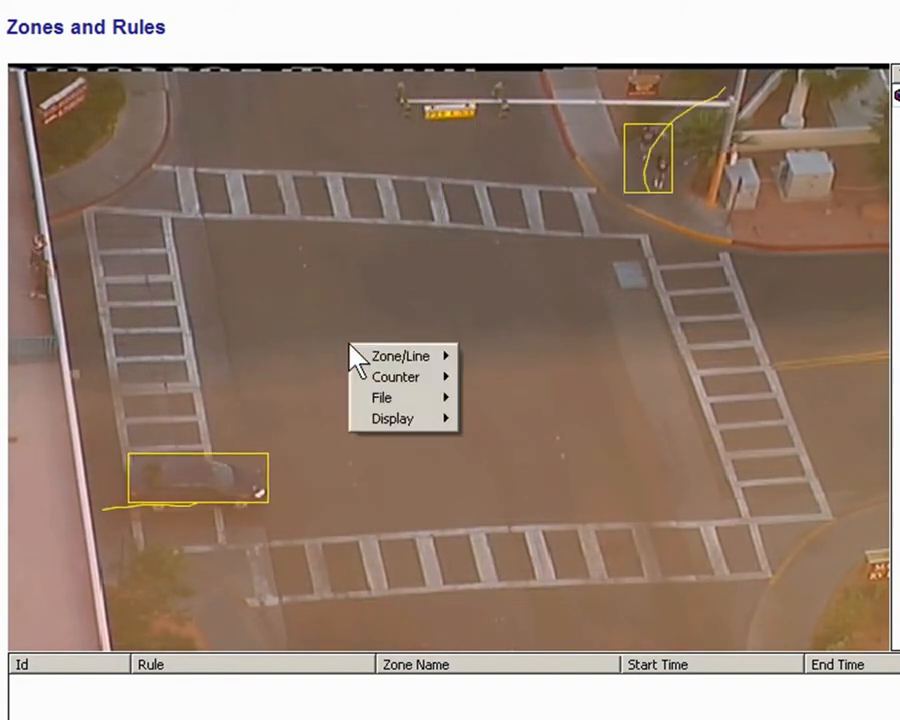
pyautogui.moveTo(394, 398)
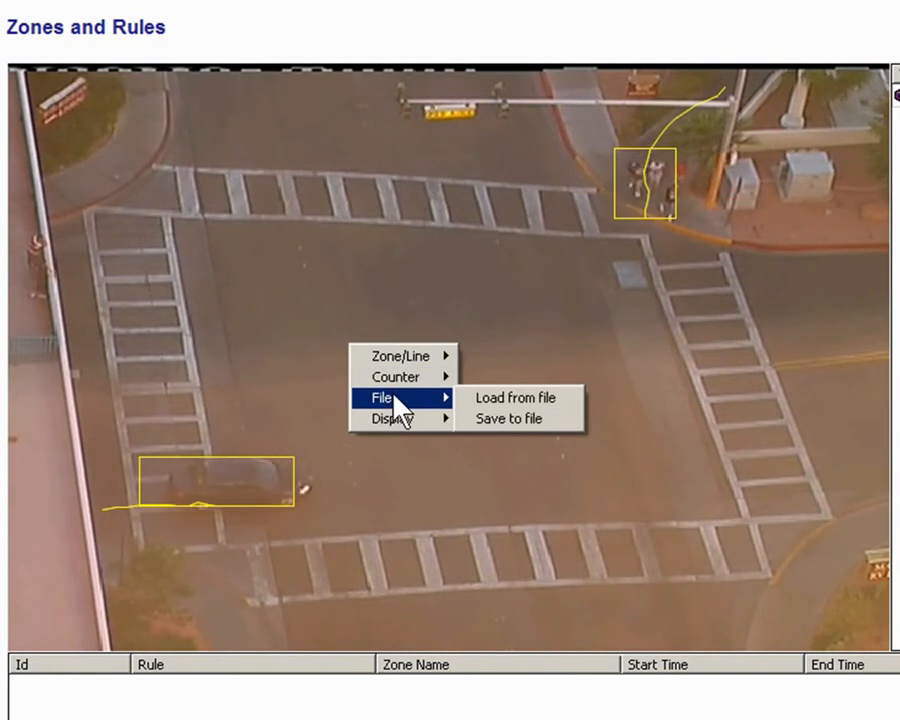
pyautogui.click(486, 400)
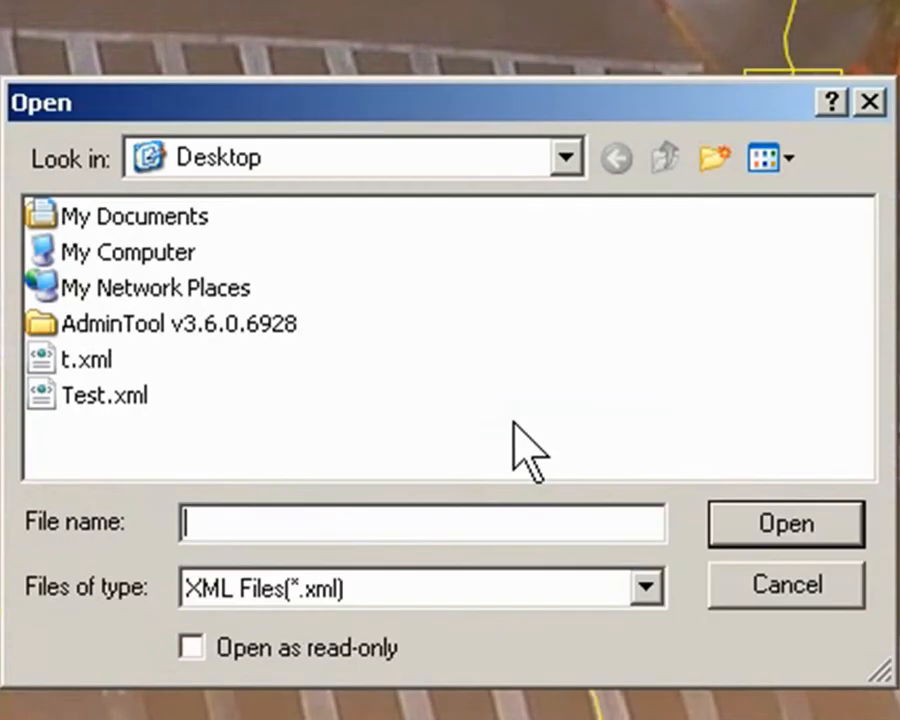
# Open Test.xml from the Desktop, loading the Blue Zone and Green Zone.
pyautogui.click(80, 400)
pyautogui.click(752, 508)
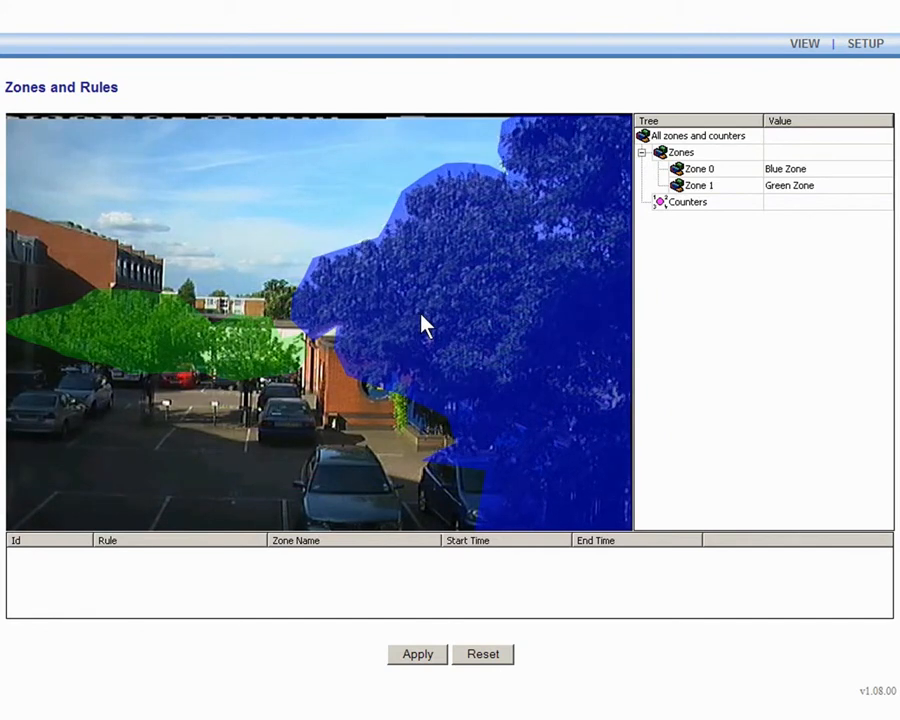
# Set the Blue Zone's type to Non-Detection and apply it.
pyautogui.click(422, 322)
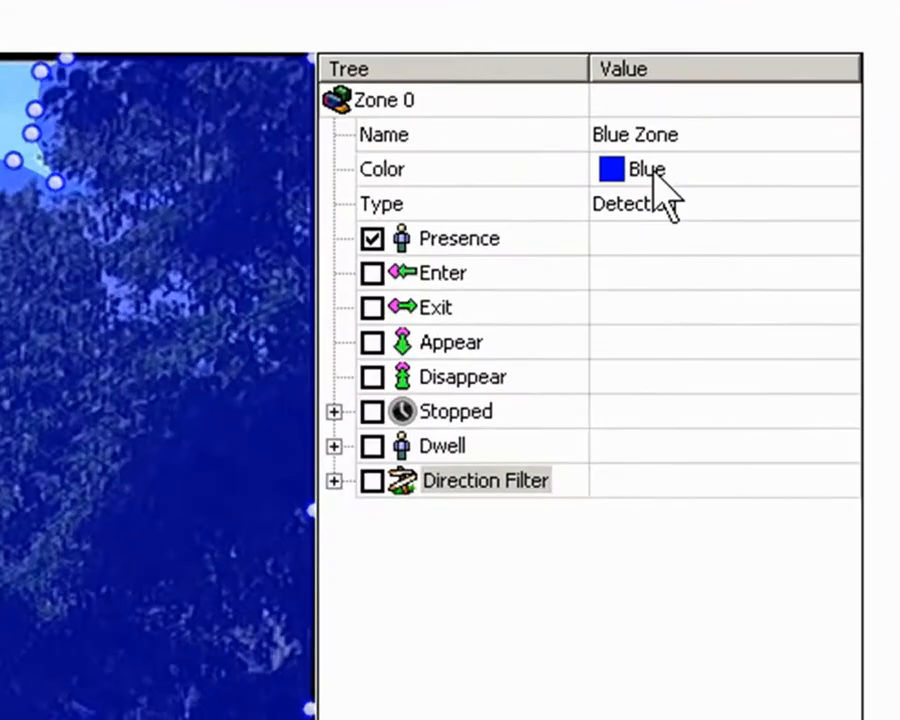
pyautogui.click(812, 187)
pyautogui.click(805, 187)
pyautogui.click(598, 314)
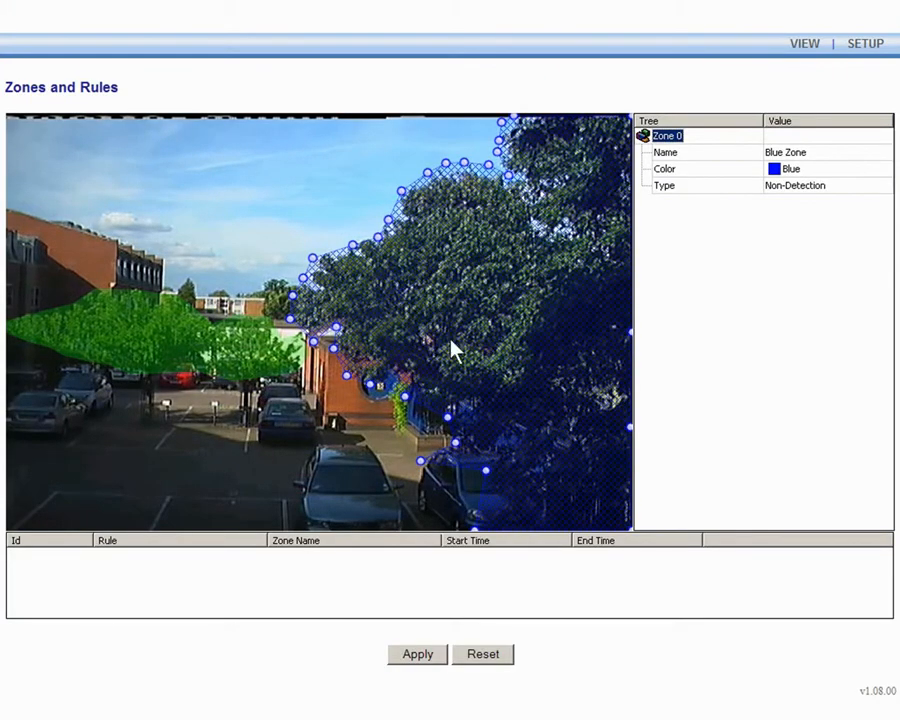
pyautogui.click(428, 655)
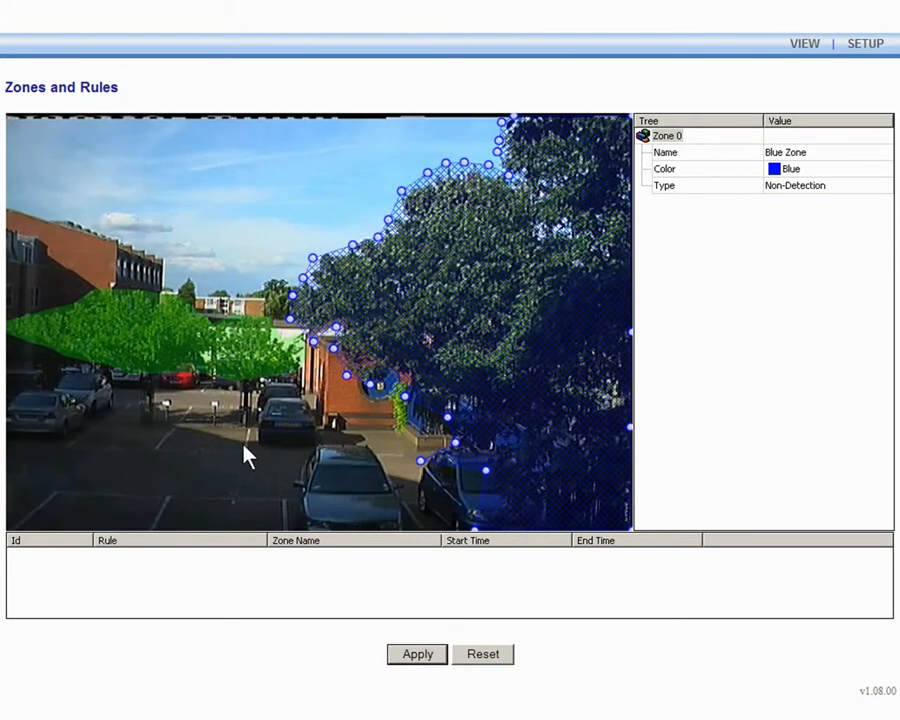
# Set the Green Zone's type to Non-Detection as well.
pyautogui.click(201, 359)
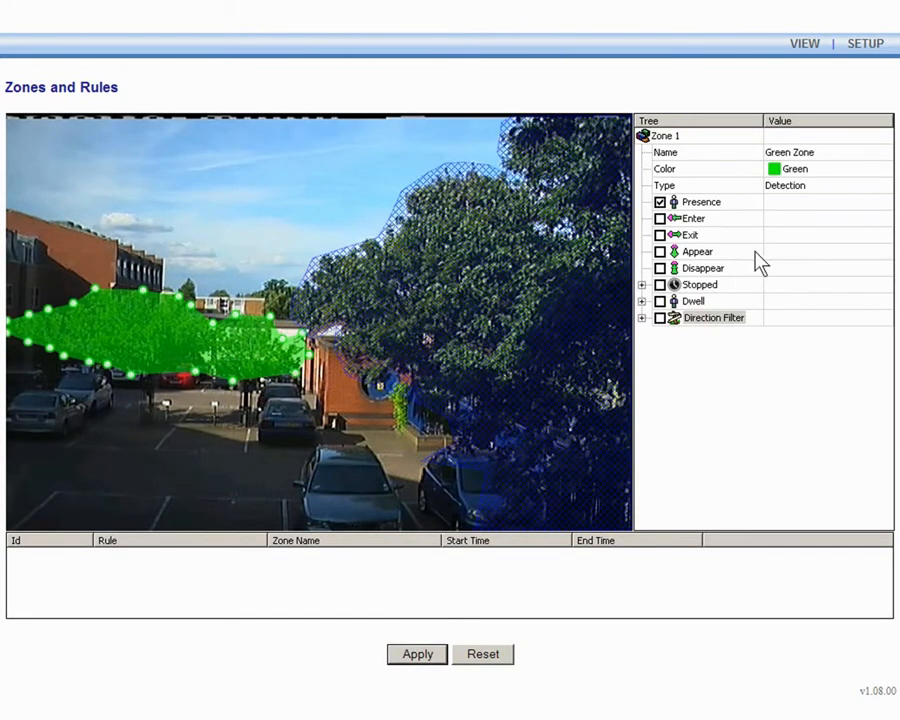
pyautogui.click(818, 189)
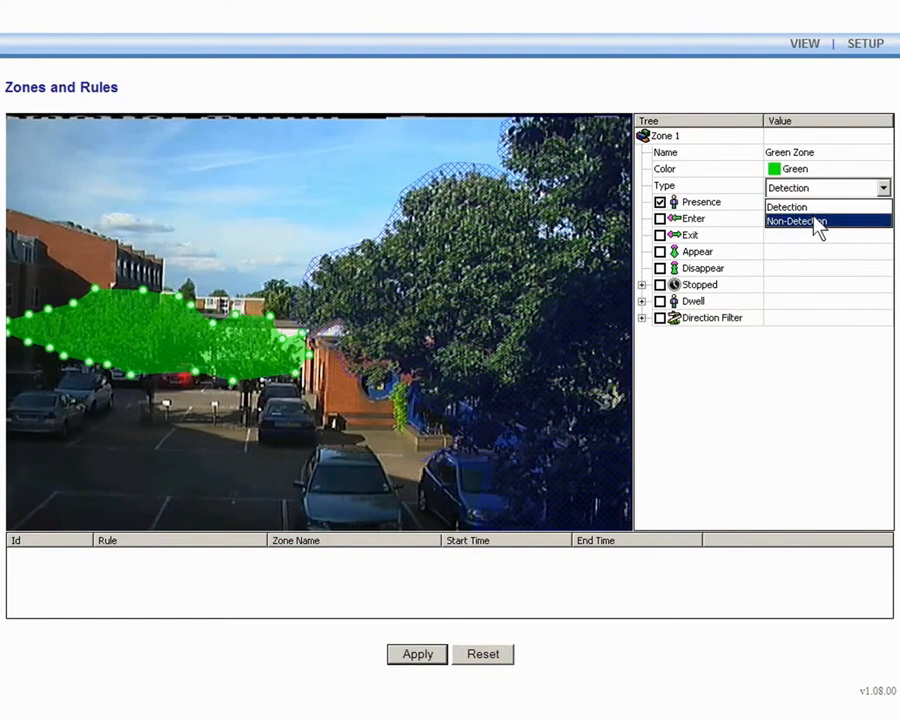
pyautogui.click(812, 222)
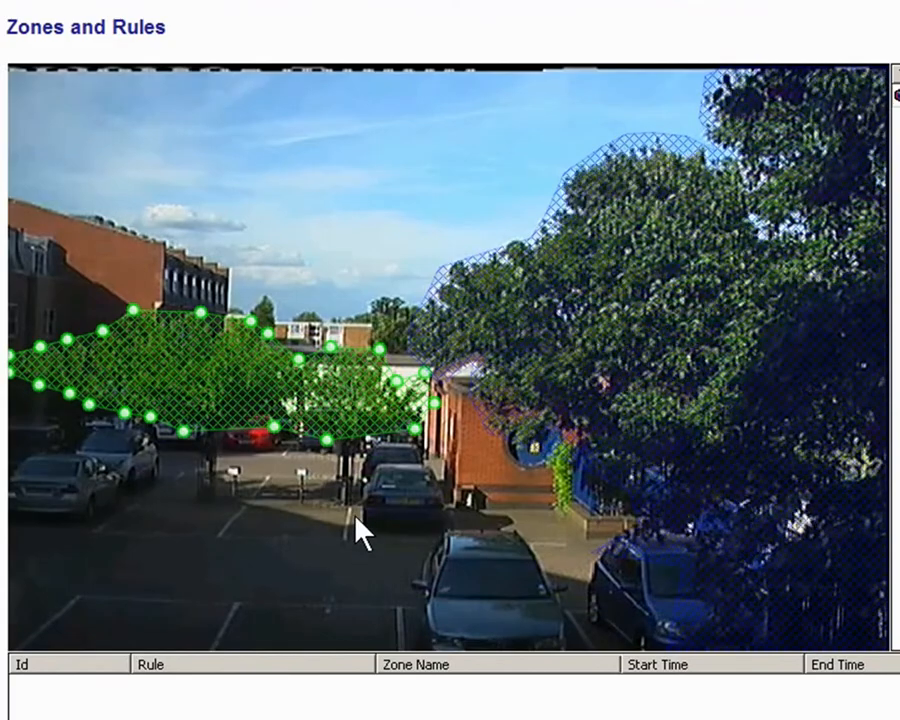
pyautogui.click(362, 533)
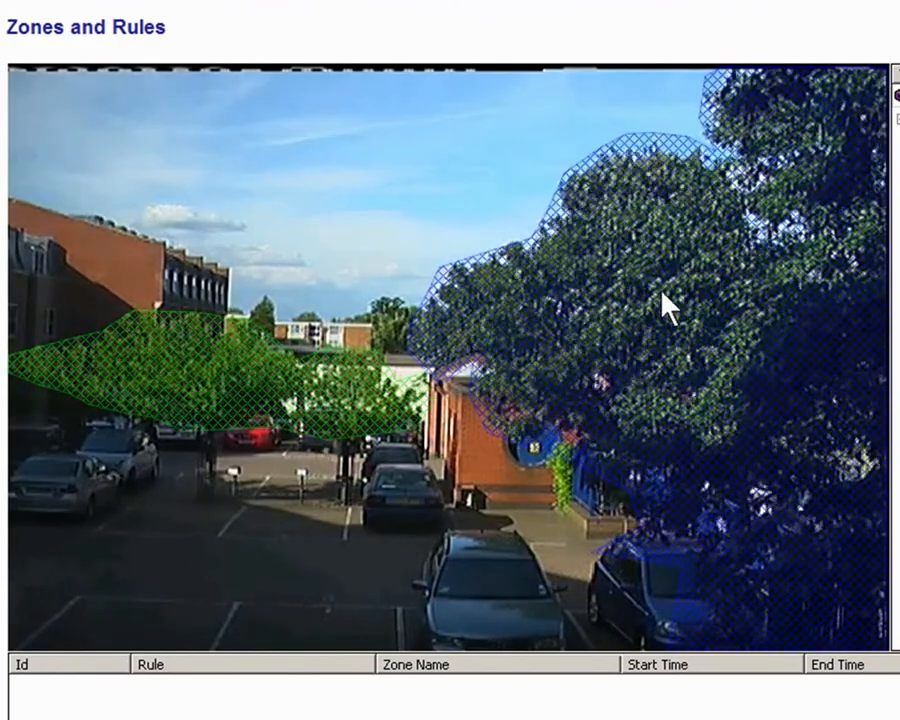